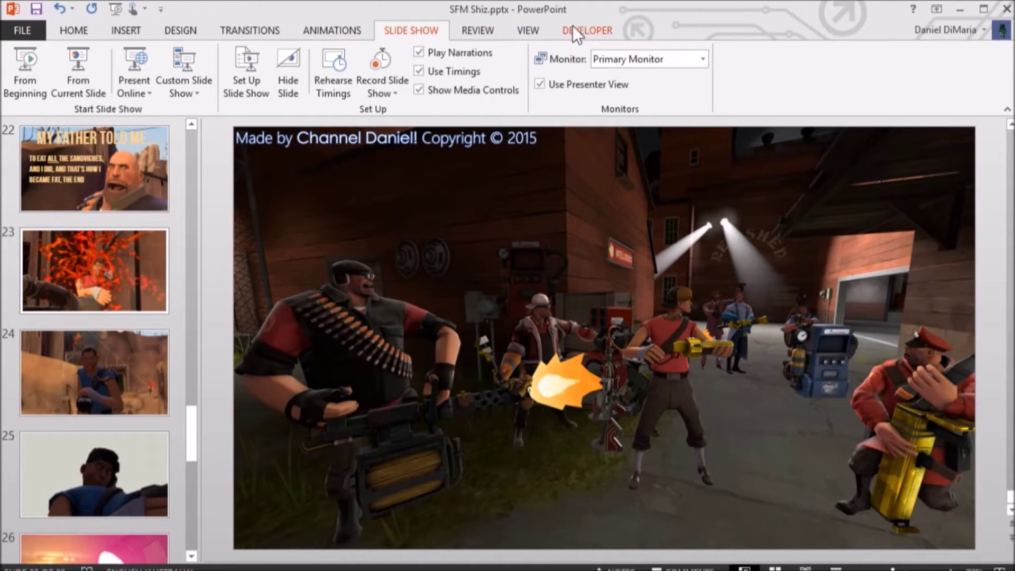
# Open the custom slide size settings of SFM Shiz.pptx to view them, and close them without changes.
pyautogui.click(487, 33)
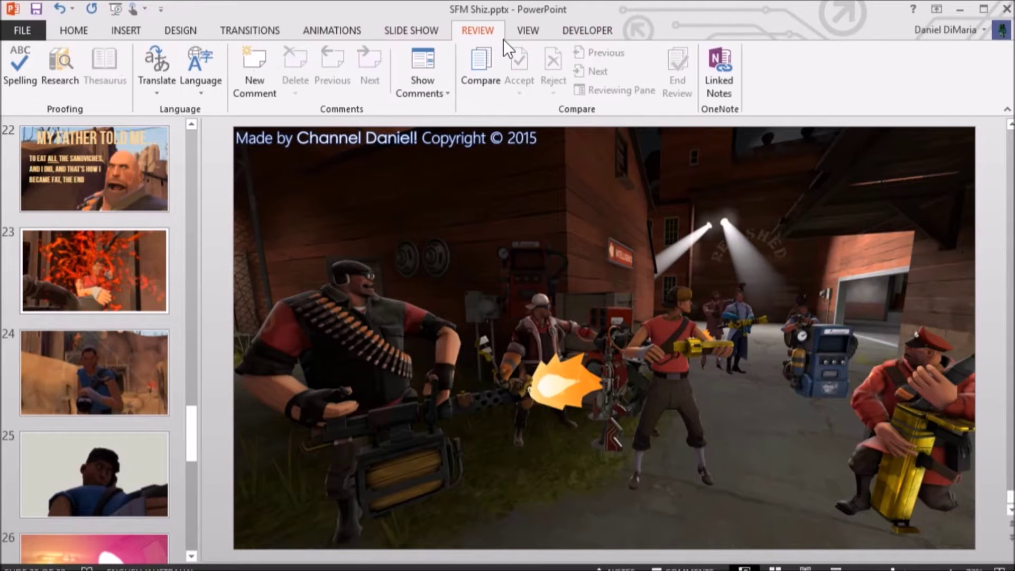
pyautogui.click(544, 27)
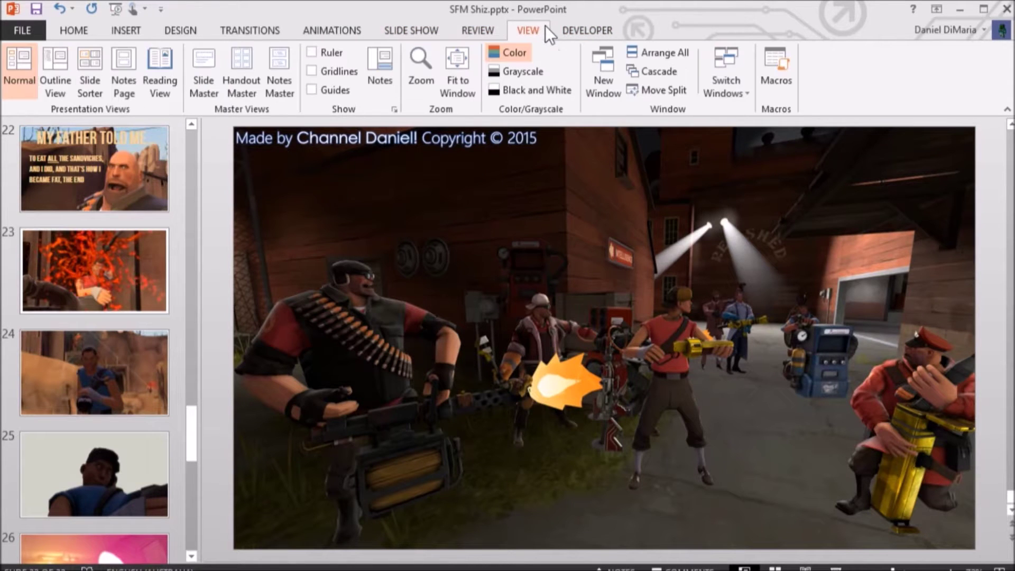
pyautogui.click(192, 30)
pyautogui.click(879, 86)
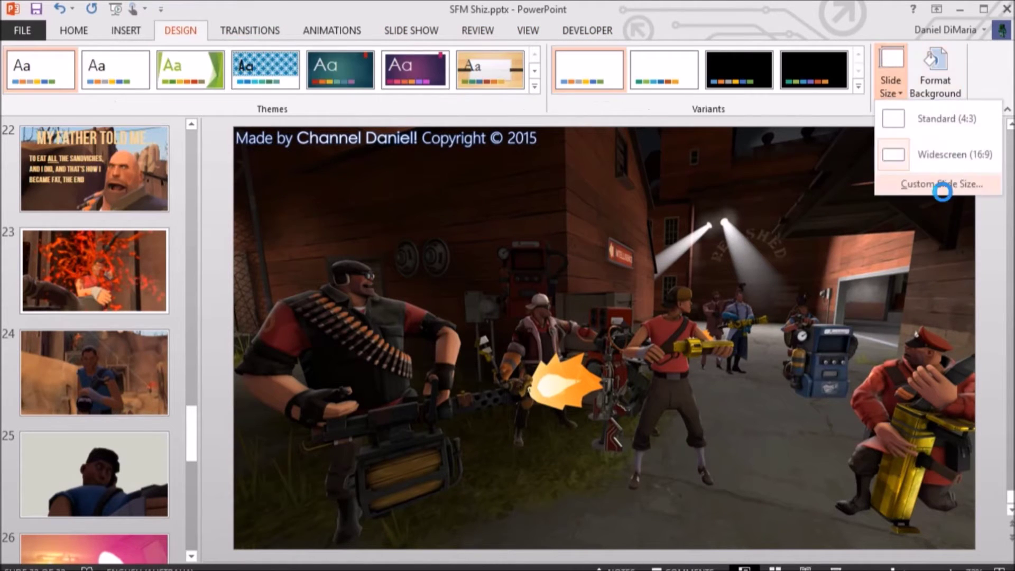
pyautogui.click(942, 186)
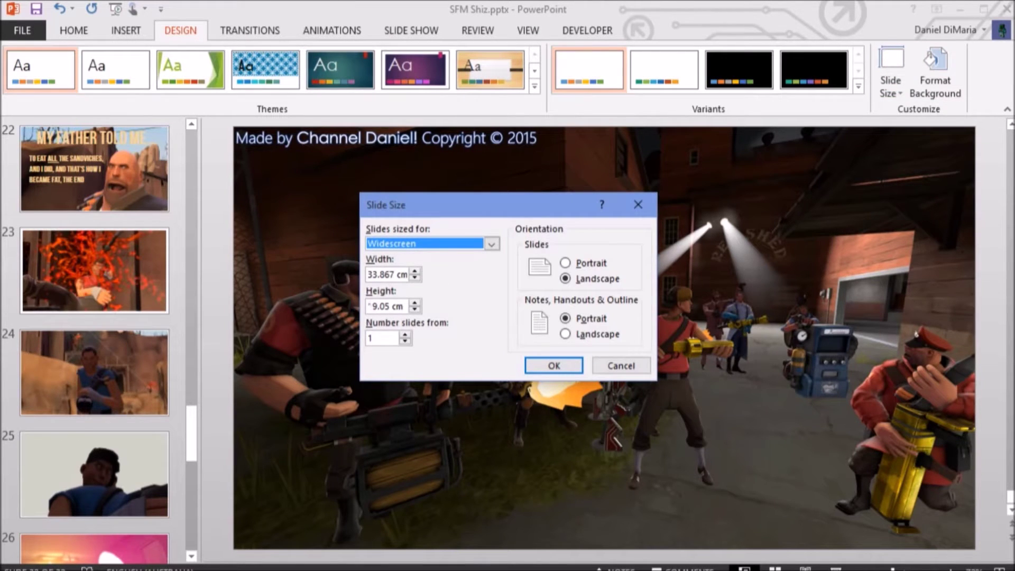
pyautogui.click(601, 366)
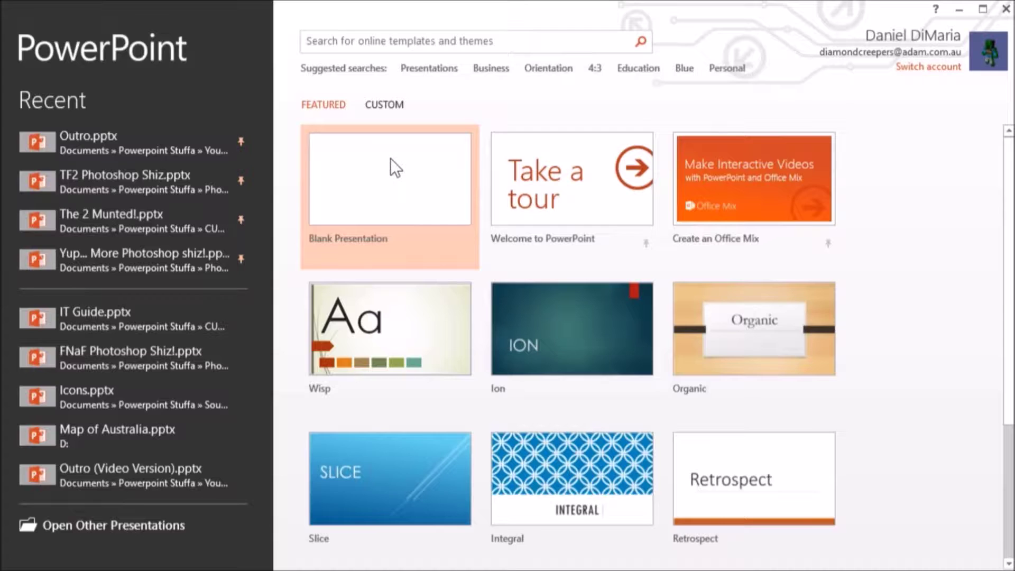
# Create a blank presentation and delete the title and subtitle placeholders from its first slide.
pyautogui.click(403, 181)
pyautogui.click(633, 310)
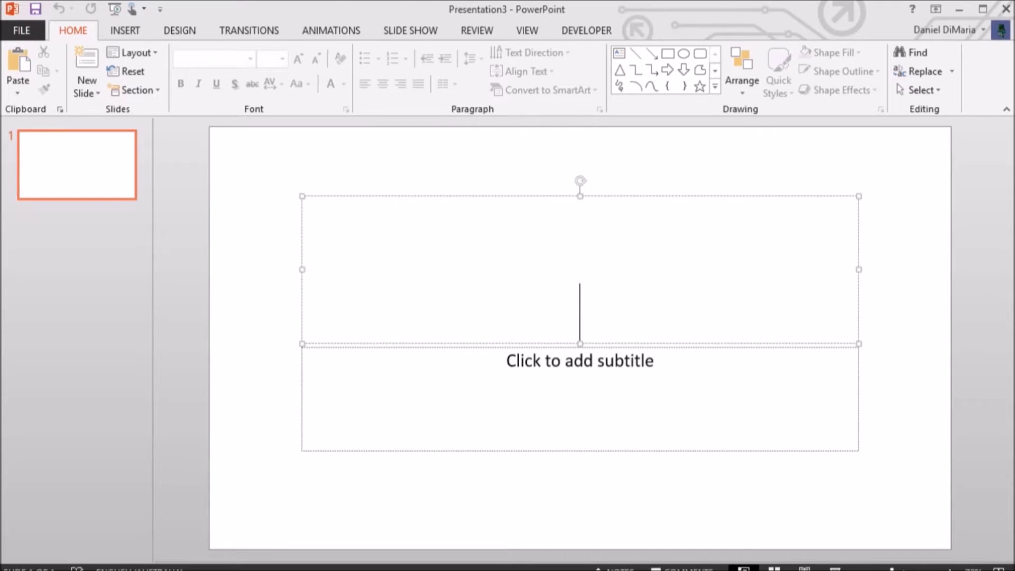
pyautogui.click(527, 186)
pyautogui.click(526, 194)
pyautogui.press('Delete')
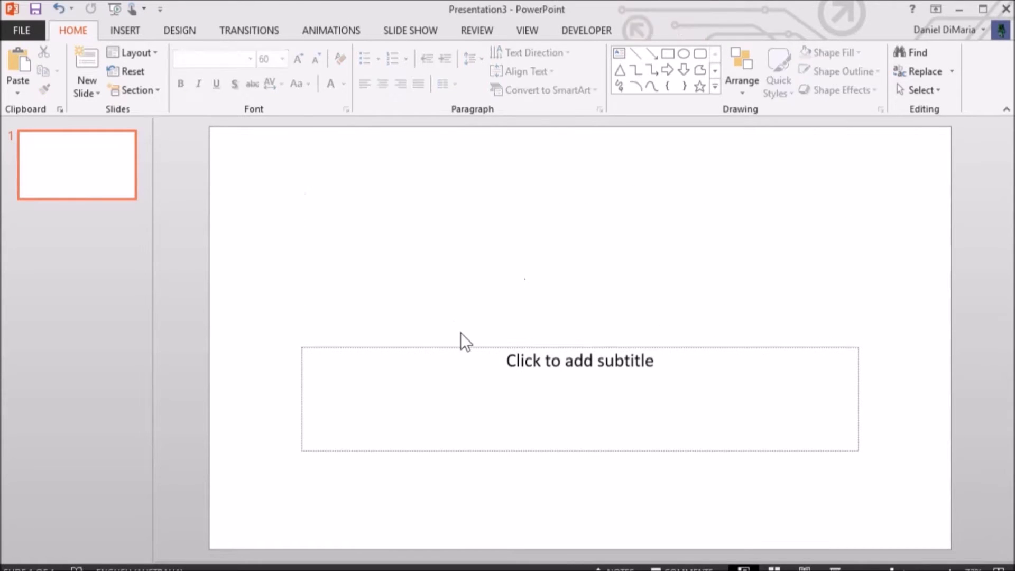
pyautogui.click(449, 344)
pyautogui.press('Delete')
# Set the custom slide size to On-screen Show (16:9).
pyautogui.click(179, 30)
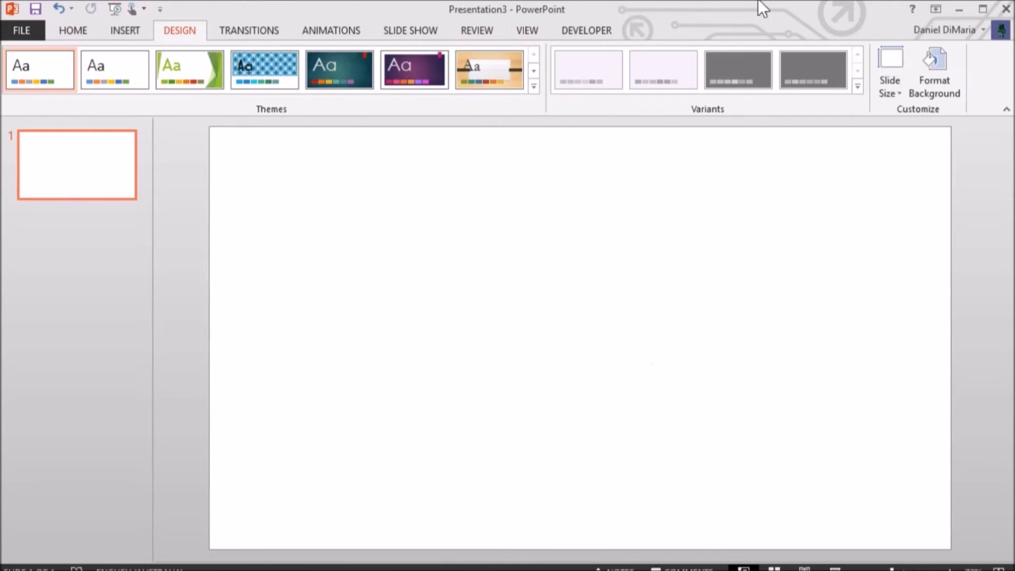
pyautogui.click(894, 93)
pyautogui.click(904, 182)
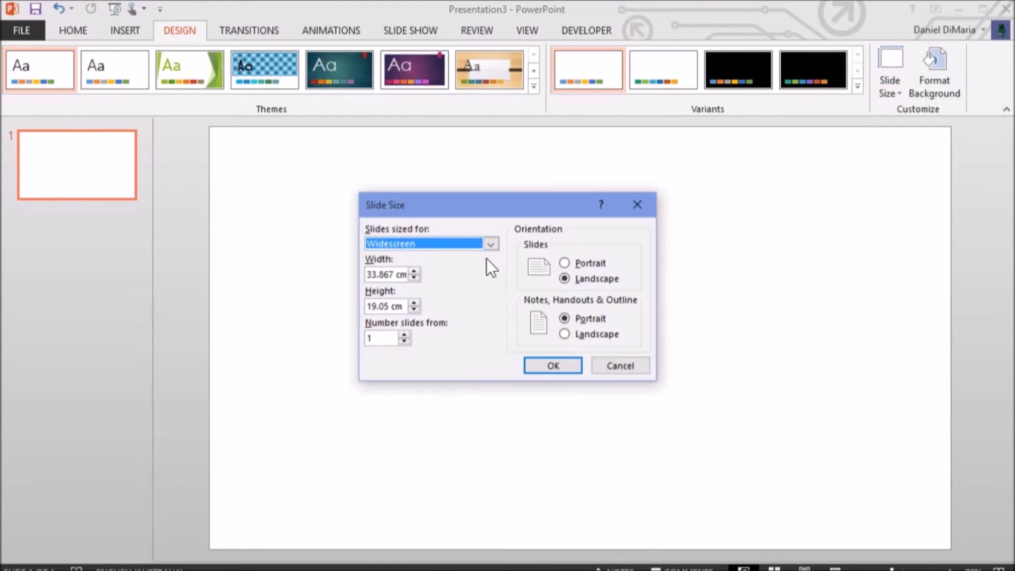
pyautogui.hotkey('alt', 'Down')
pyautogui.click(464, 419)
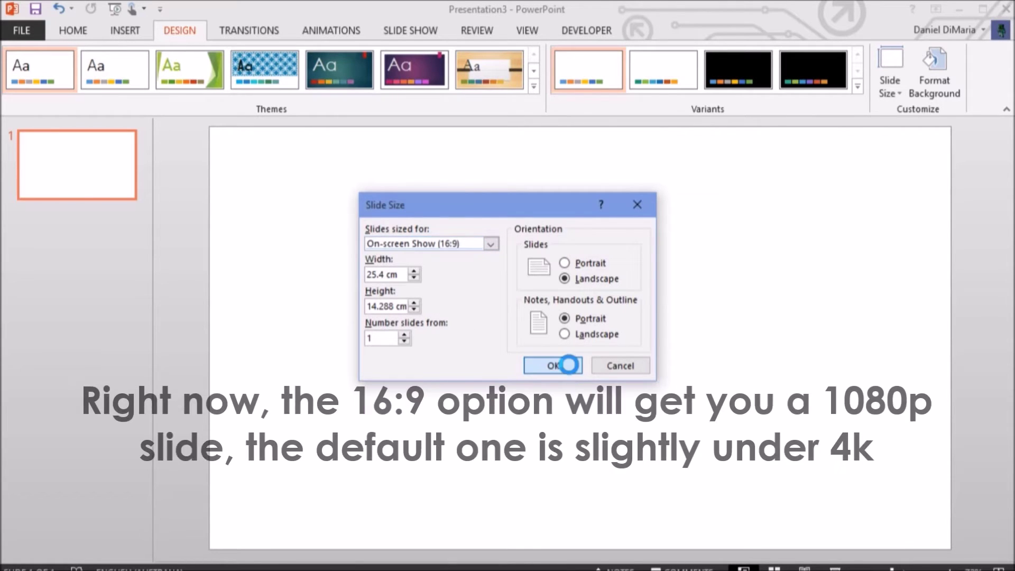
pyautogui.click(574, 366)
# Switch to Presentation1, and bring up the renders folder in File Explorer, widening its window to fill the screen.
pyautogui.moveTo(367, 569)
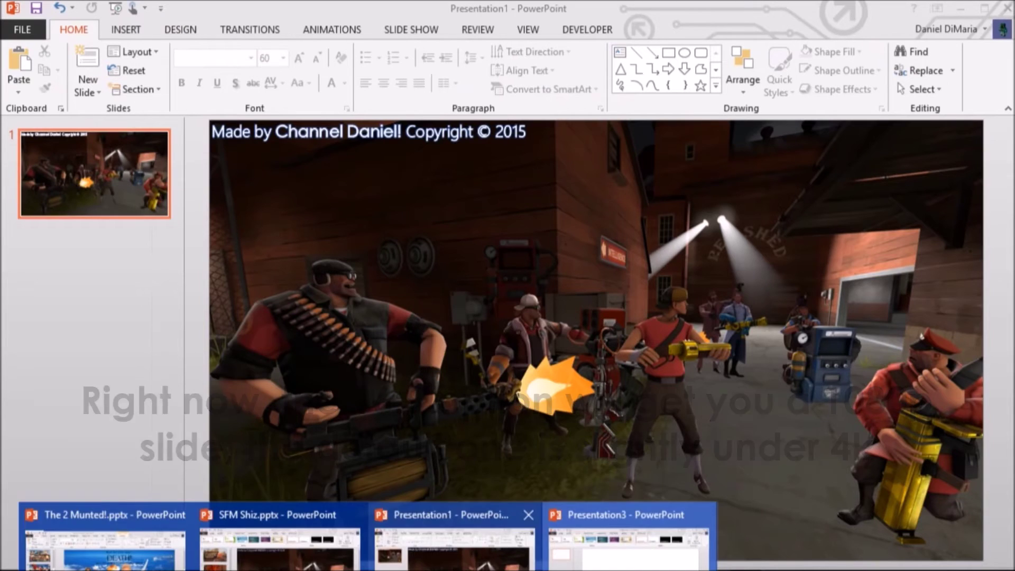
pyautogui.click(454, 547)
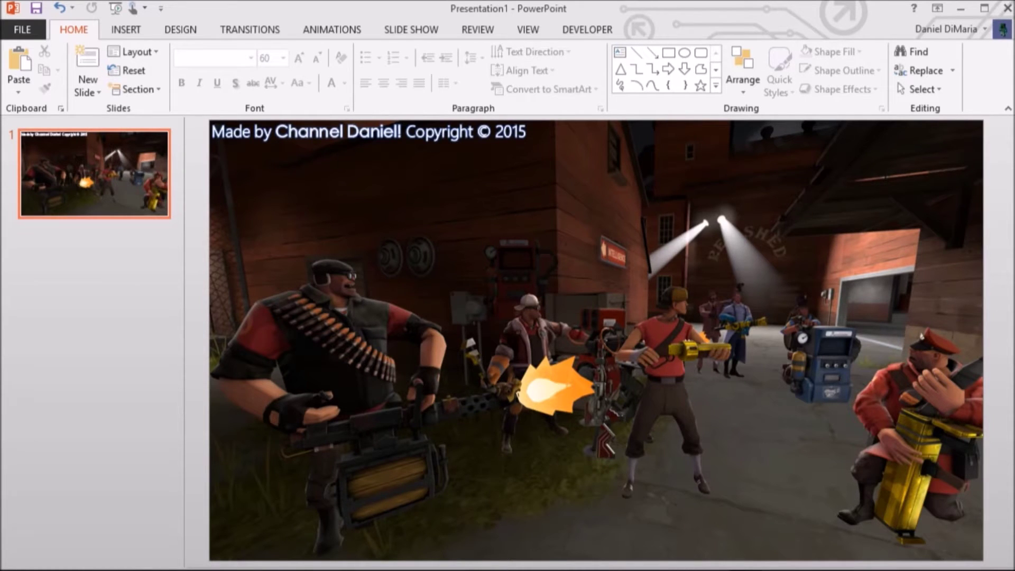
pyautogui.moveTo(210, 570)
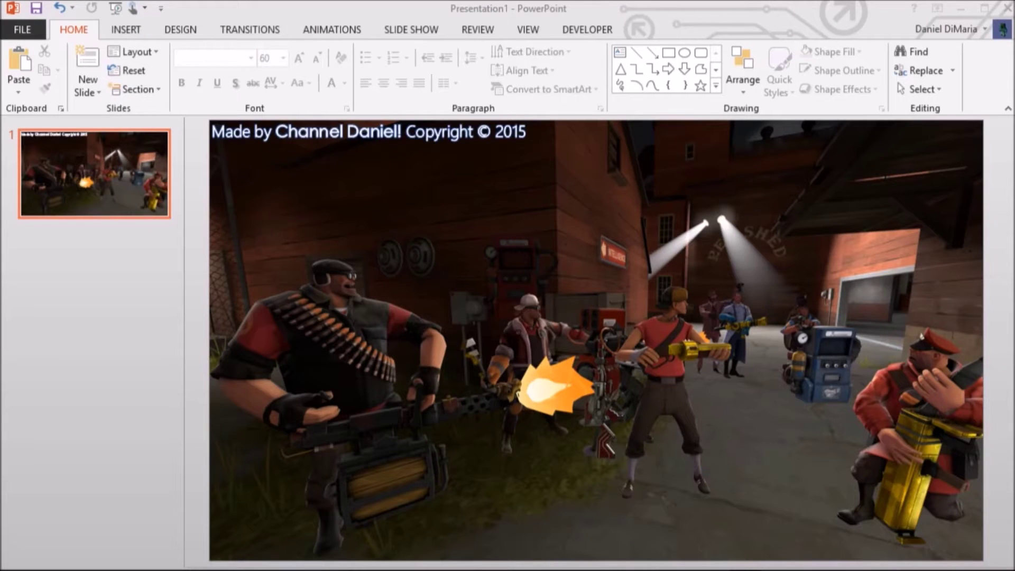
pyautogui.moveTo(382, 464); pyautogui.dragTo(601, 10)
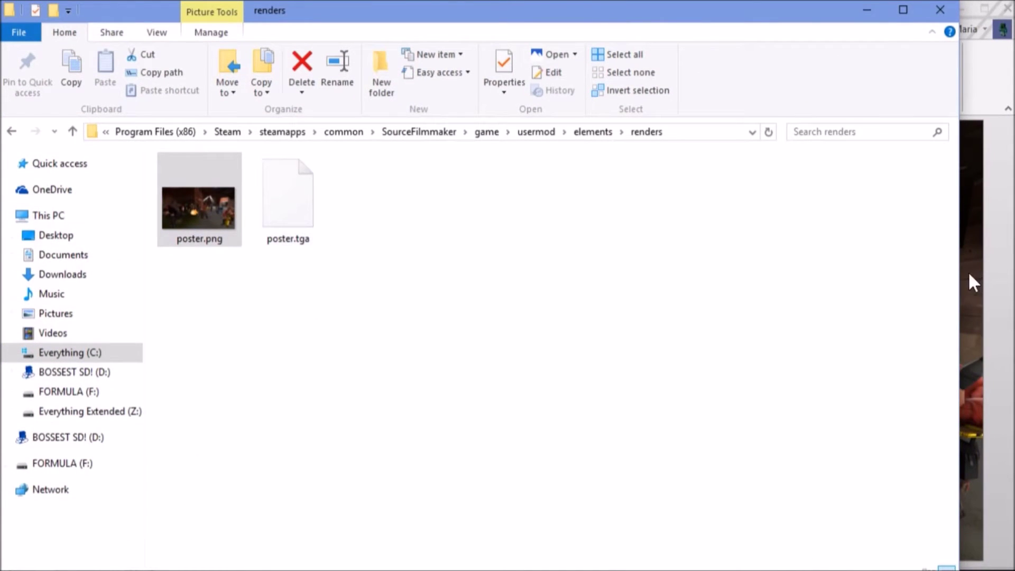
pyautogui.moveTo(991, 272); pyautogui.dragTo(1014, 272)
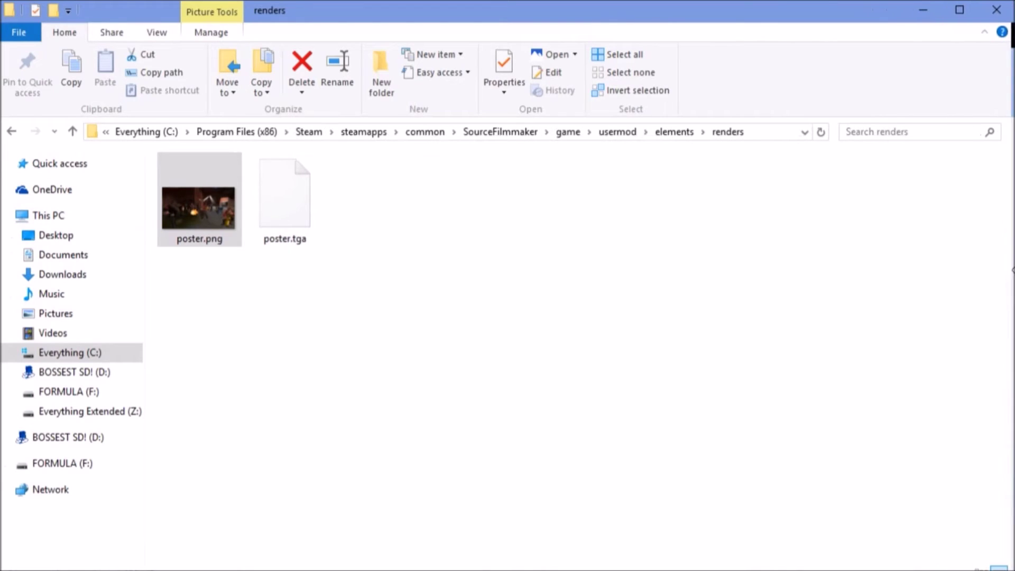
# Check the image dimensions of poster.png in the details of its file properties, and close the properties.
pyautogui.click(188, 225)
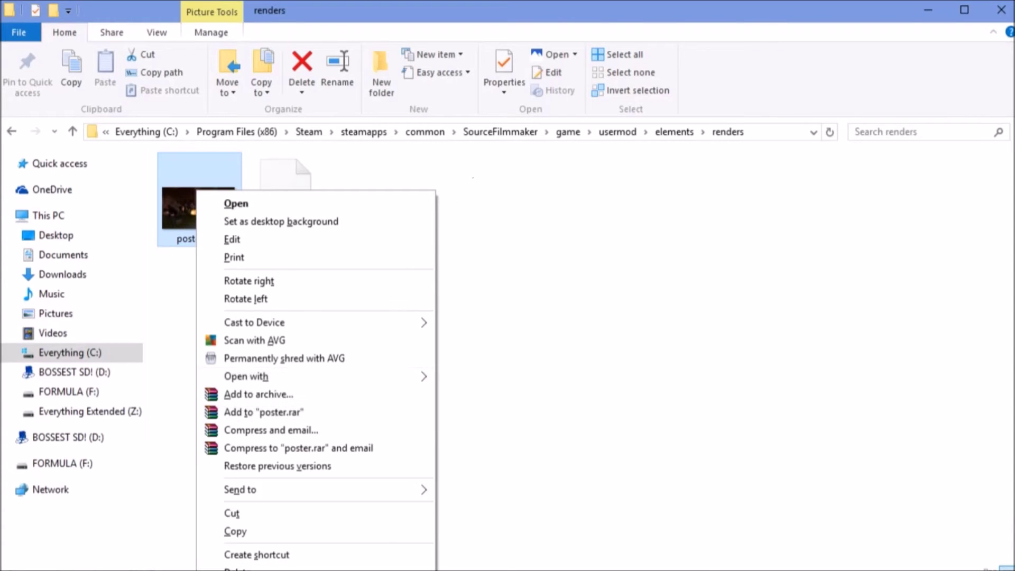
pyautogui.press('Escape')
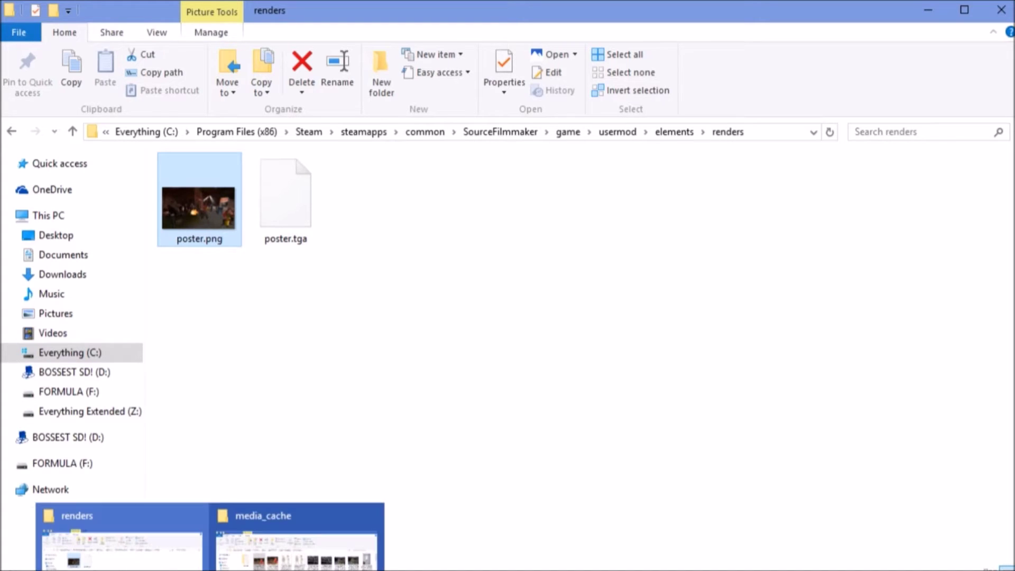
pyautogui.rightClick(233, 201)
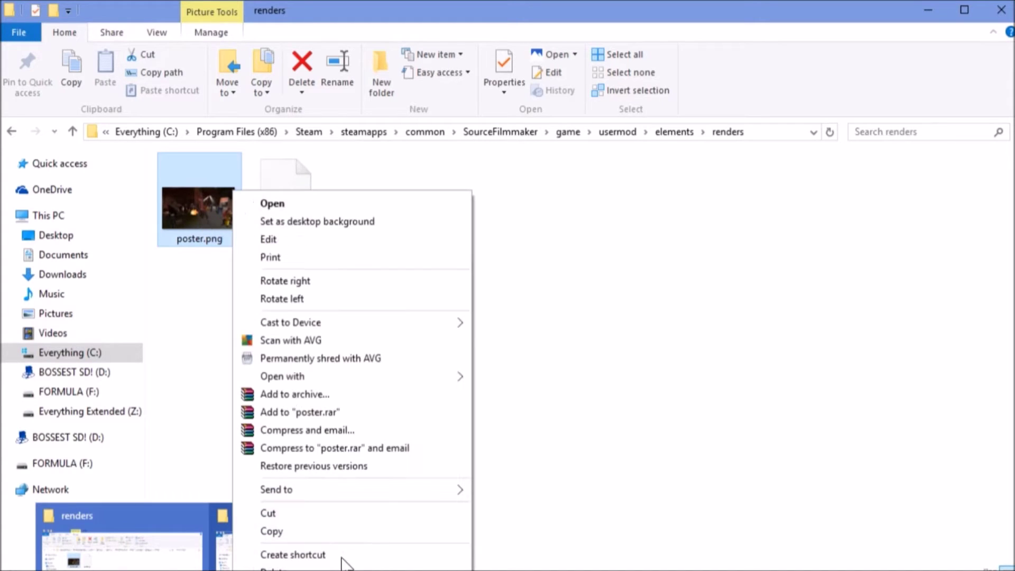
pyautogui.click(344, 570)
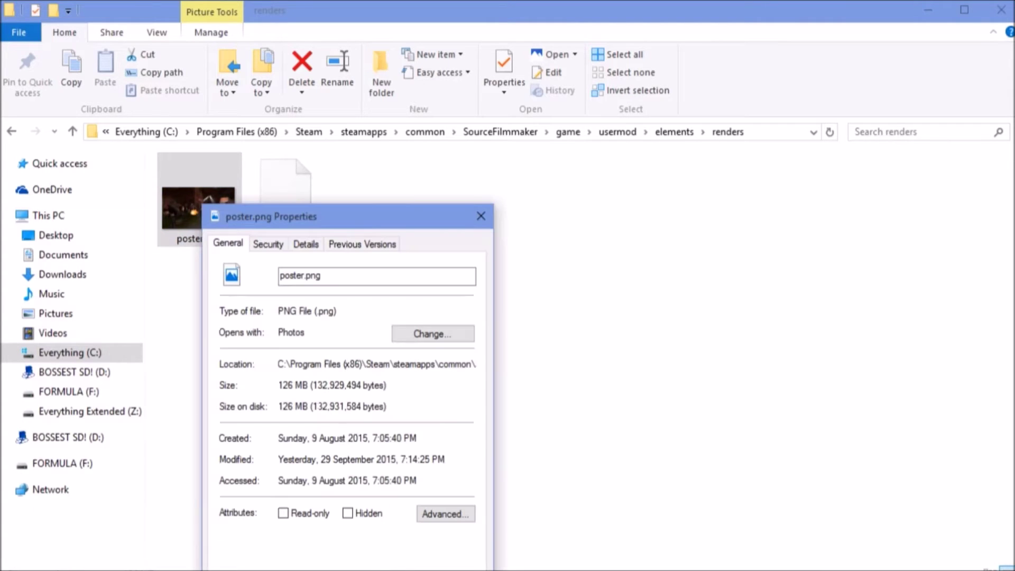
pyautogui.click(296, 196)
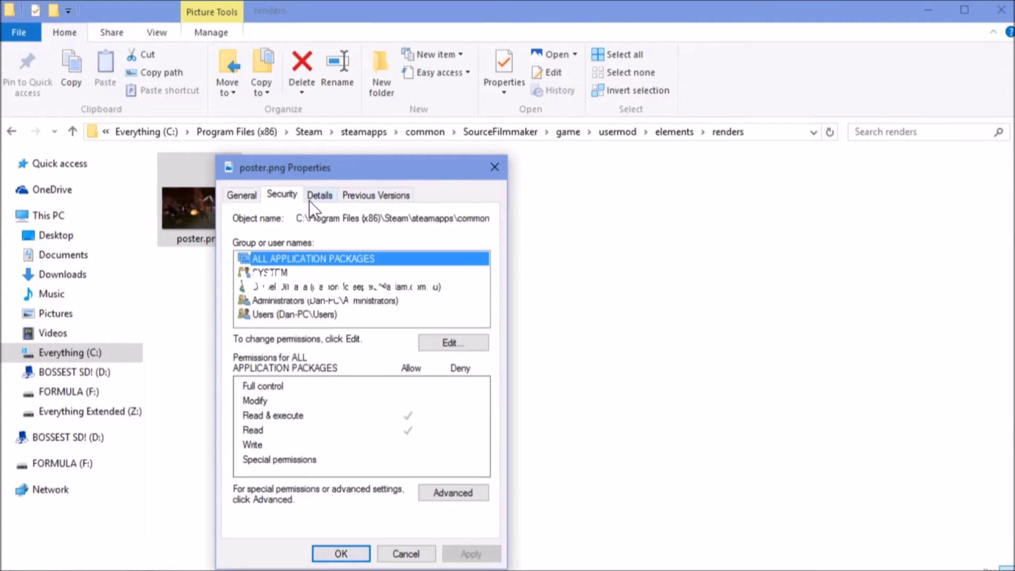
pyautogui.click(328, 195)
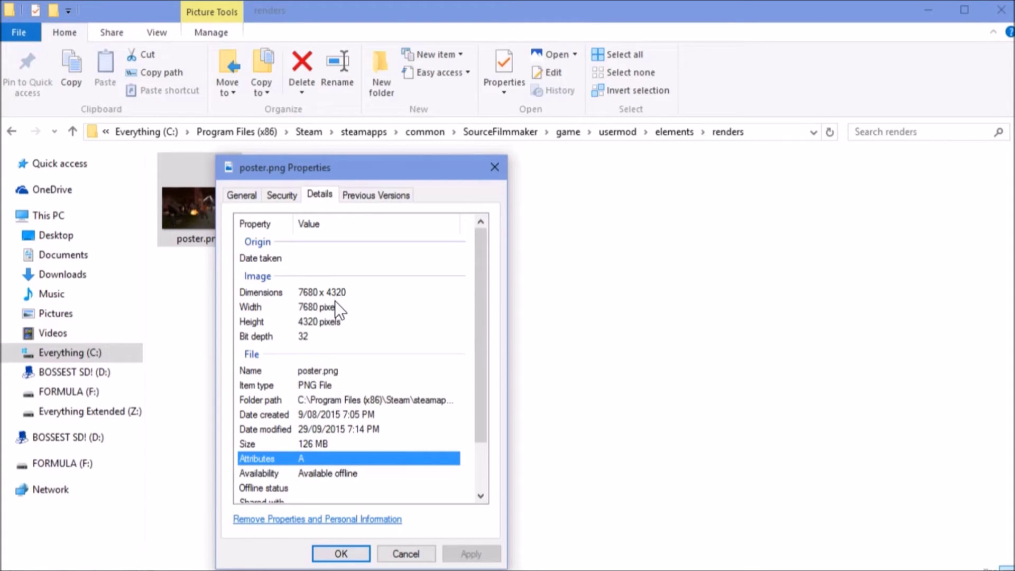
pyautogui.click(338, 553)
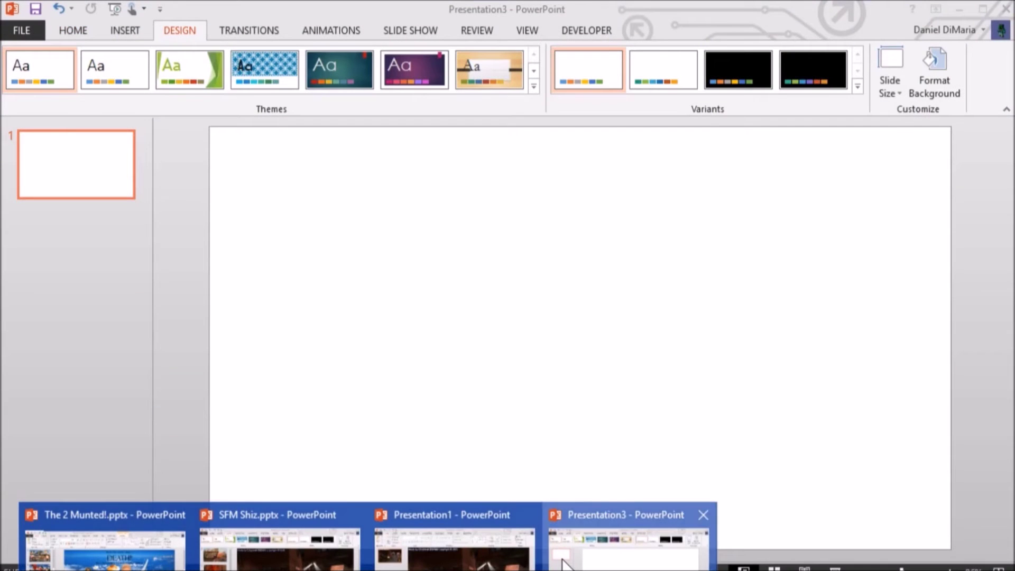
# Switch back to Presentation3 in PowerPoint and open its custom slide size settings.
pyautogui.click(629, 536)
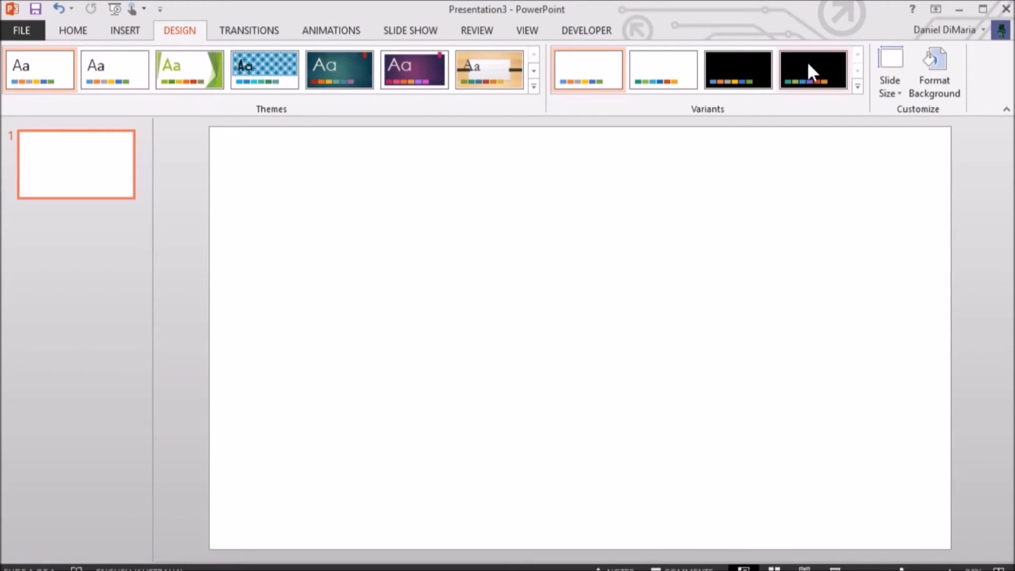
pyautogui.click(891, 89)
pyautogui.click(939, 183)
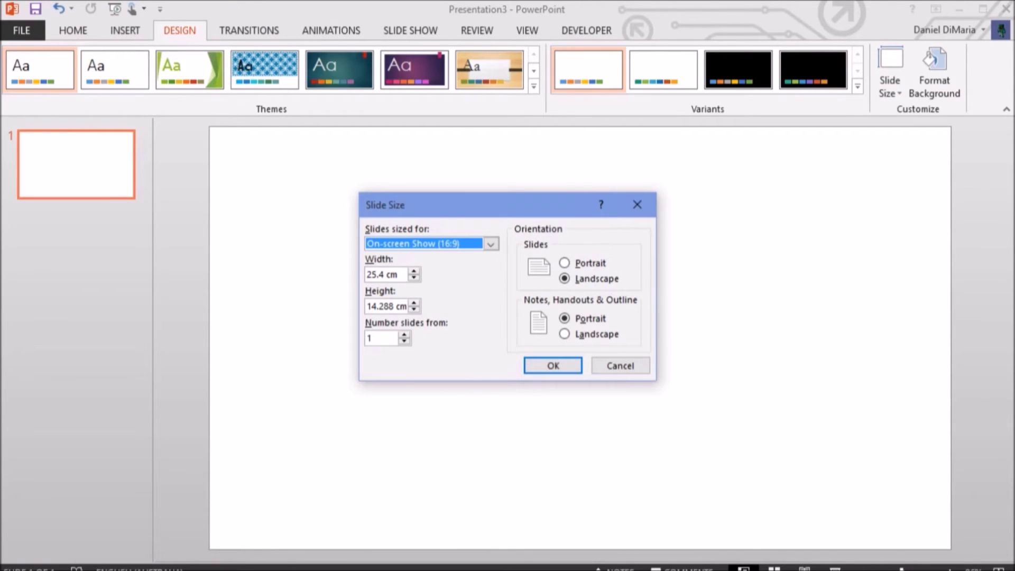
# Open Calculator and arrange it side by side with the Slide Size dialog so both are readable.
pyautogui.click(763, 568)
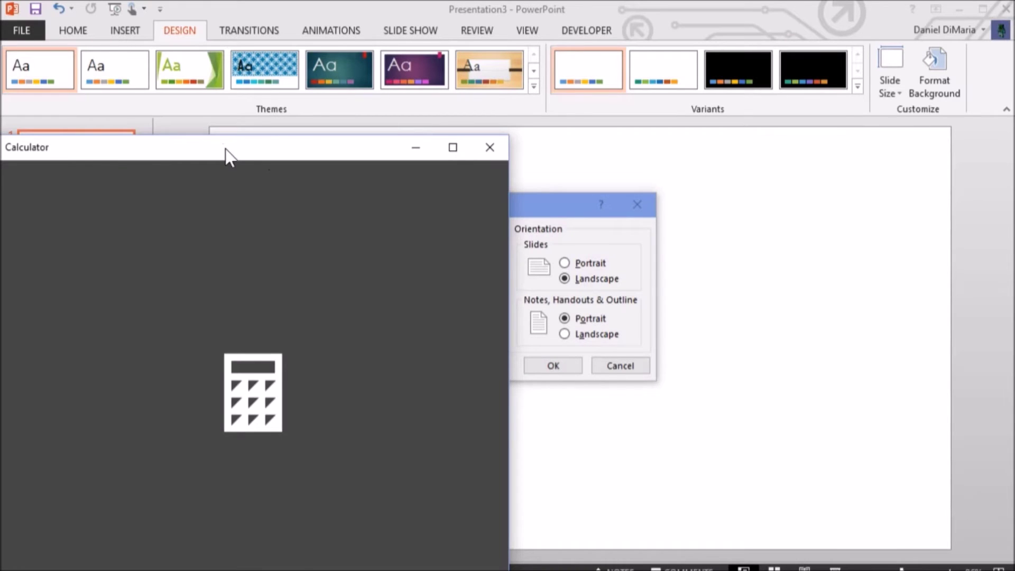
pyautogui.moveTo(226, 154); pyautogui.dragTo(237, 100)
pyautogui.moveTo(575, 214); pyautogui.dragTo(851, 222)
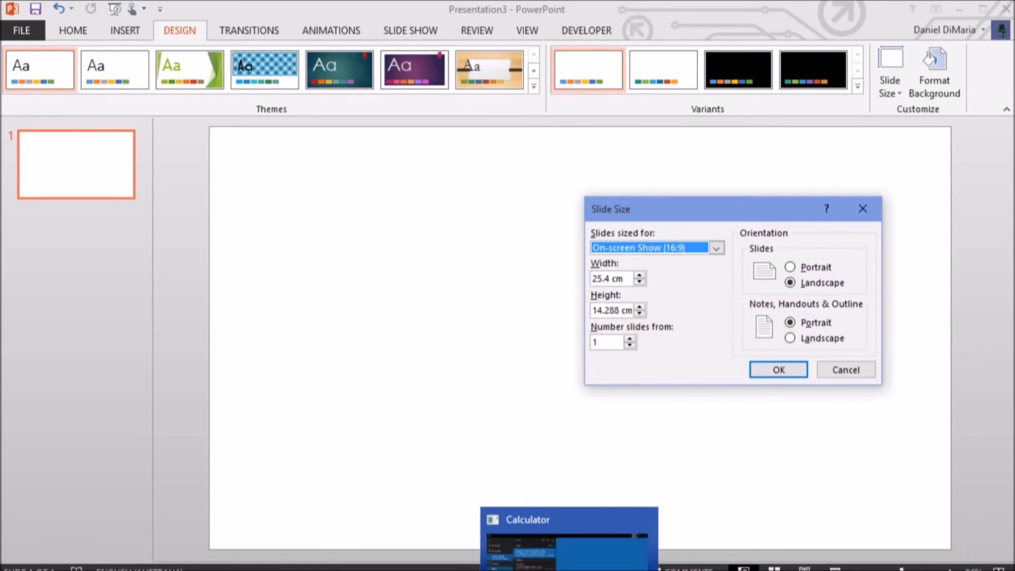
pyautogui.click(576, 568)
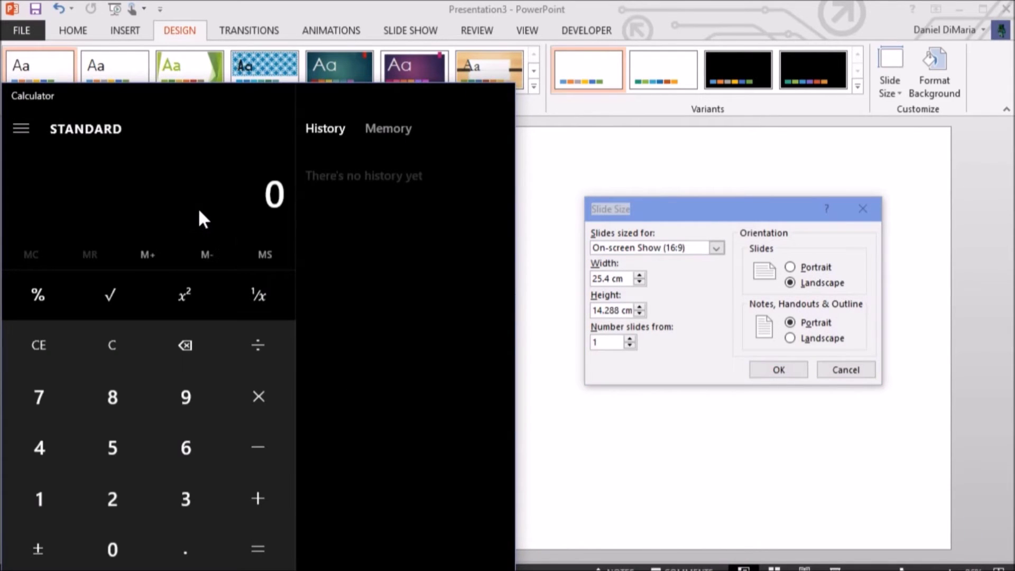
# Calculate double the 25.4 cm slide width by multiplying 25.4 by 2.
pyautogui.write('25')
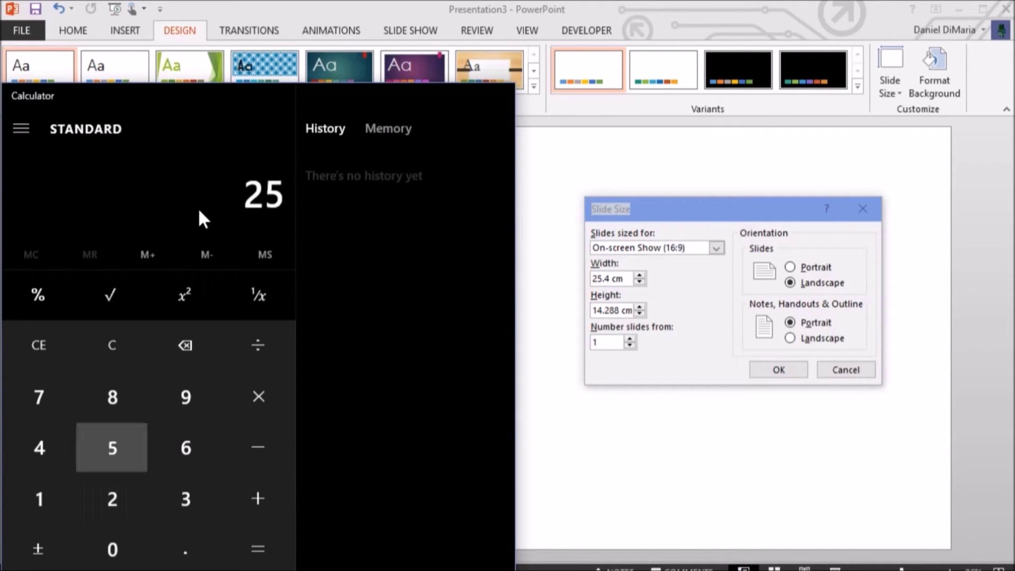
pyautogui.write('.4')
pyautogui.press('*')
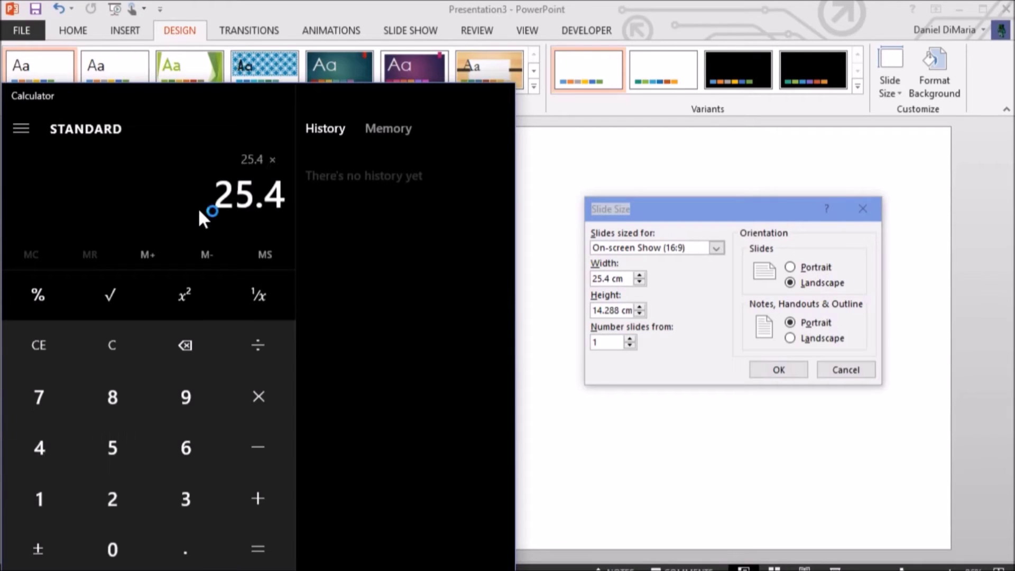
pyautogui.write('2')
pyautogui.press('Return')
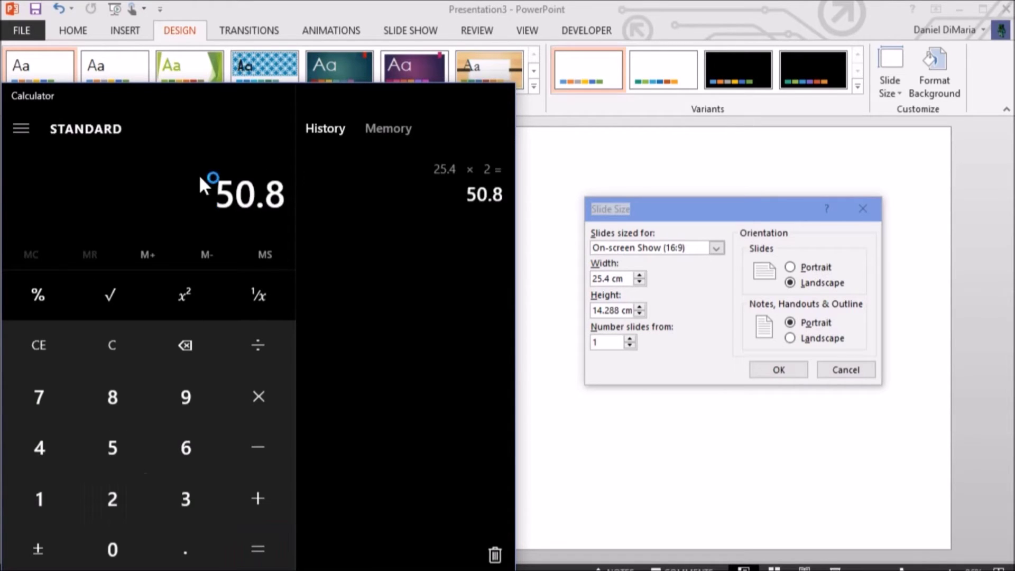
pyautogui.click(120, 351)
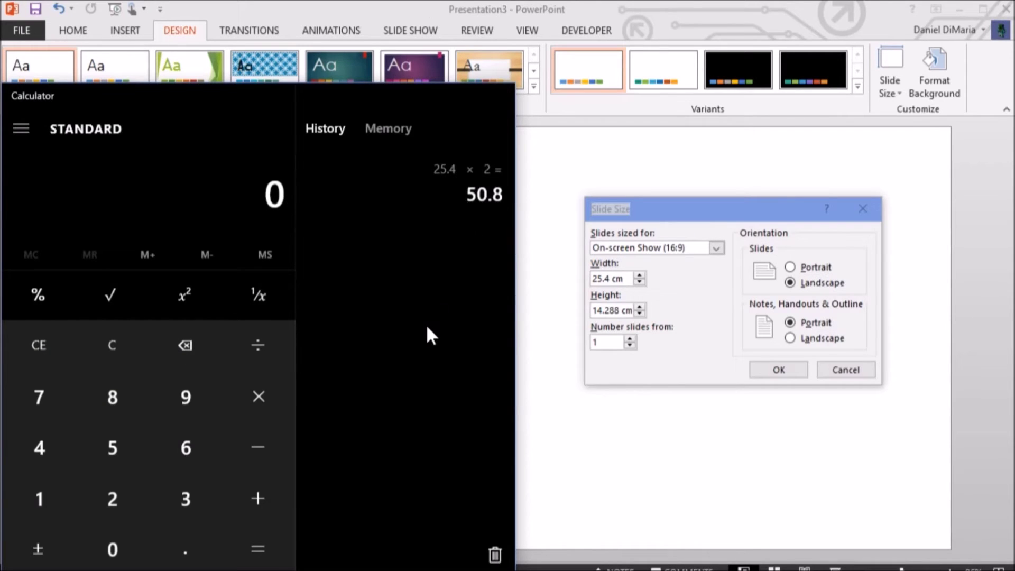
pyautogui.write('25*')
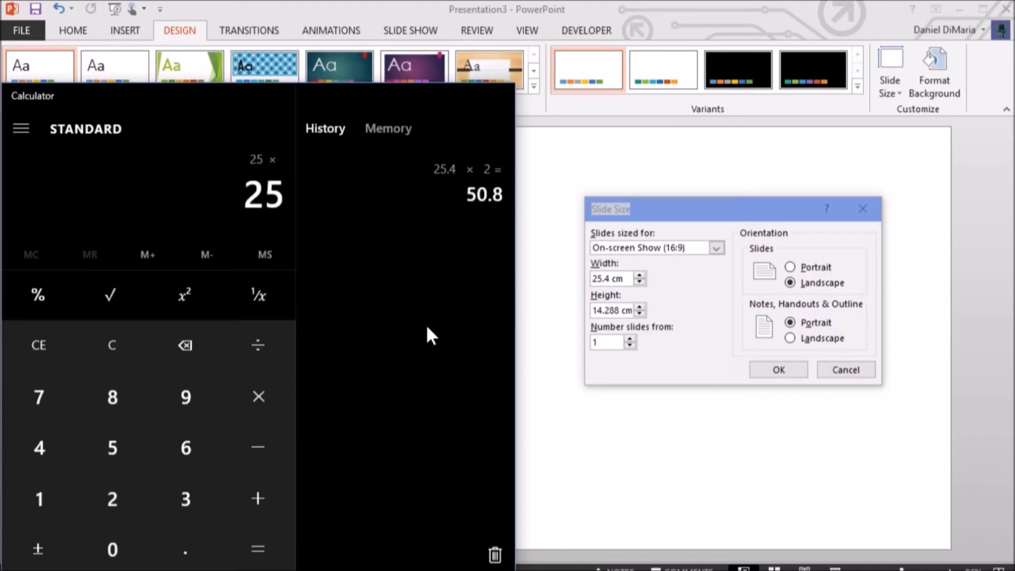
pyautogui.press('BackSpace')
pyautogui.press('BackSpace')
pyautogui.click(140, 354)
# Calculate four times the 25.4 cm slide width by multiplying 25.4 by 4 in Calculator.
pyautogui.write('2')
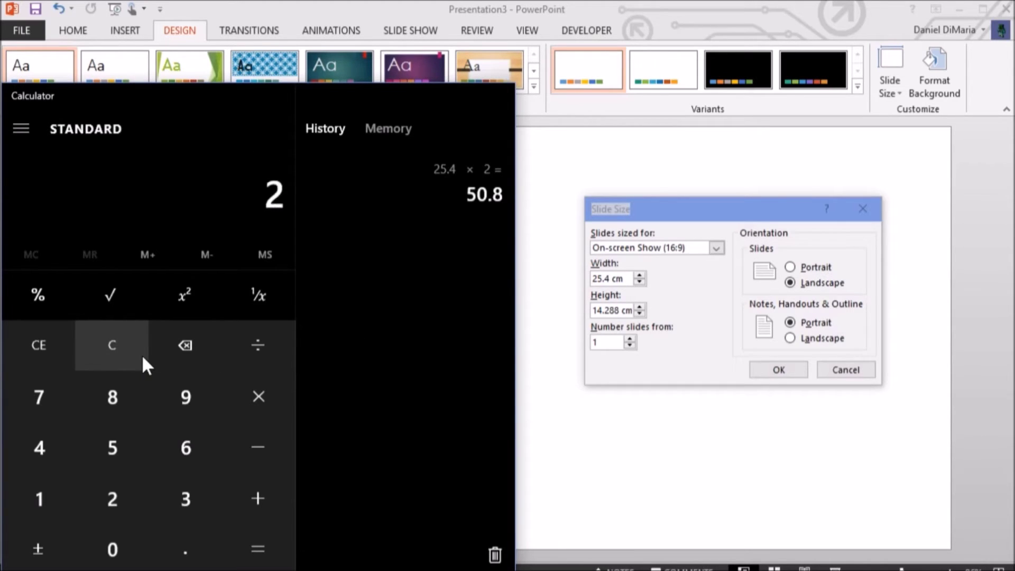
pyautogui.write('5.')
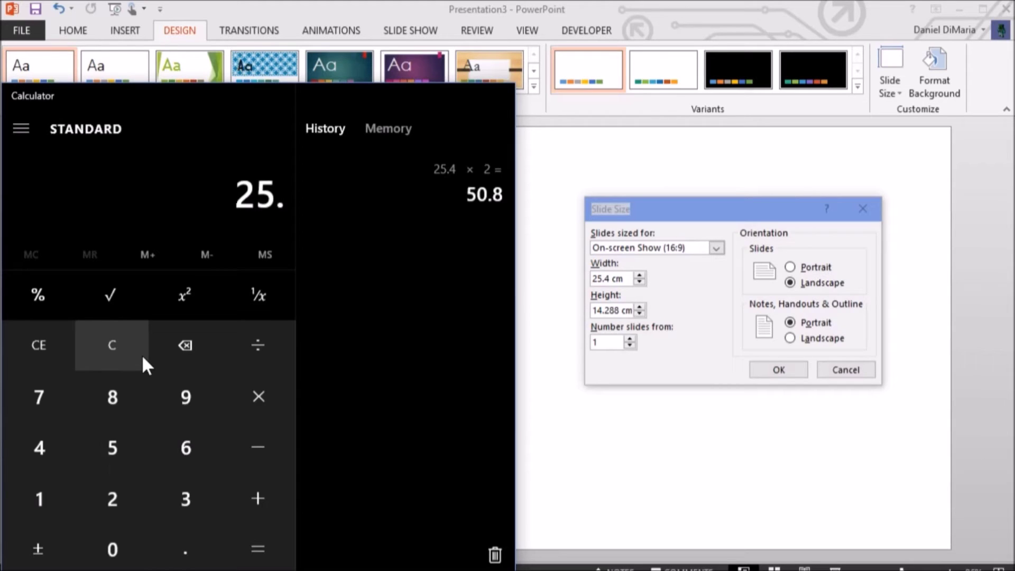
pyautogui.write('4*2')
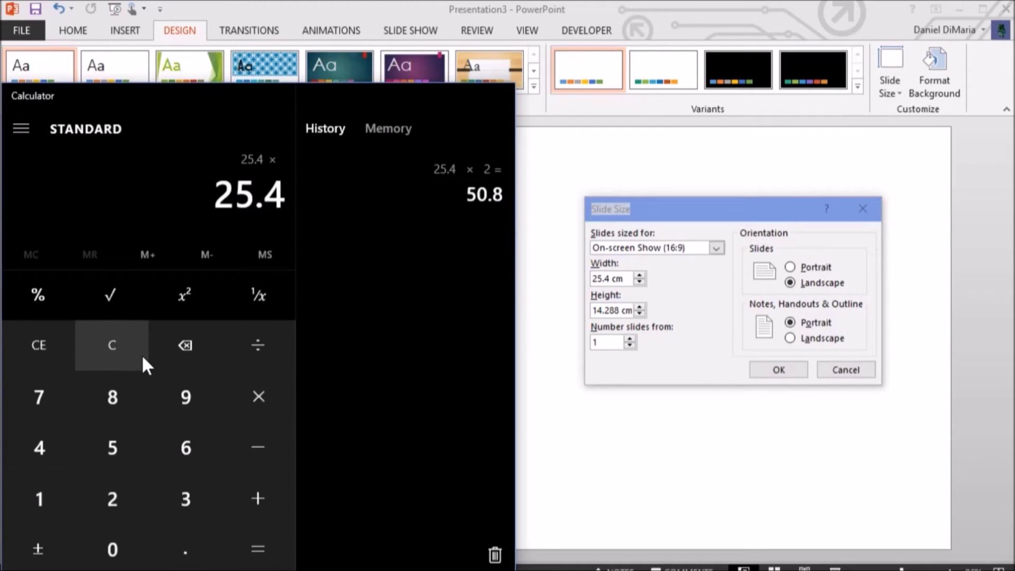
pyautogui.press('BackSpace')
pyautogui.write('4')
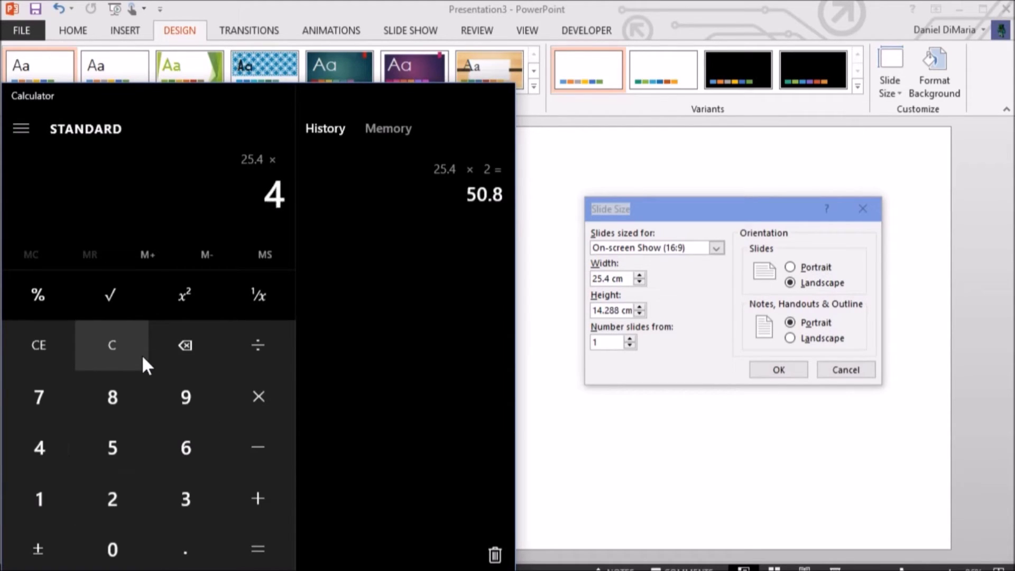
pyautogui.press('Return')
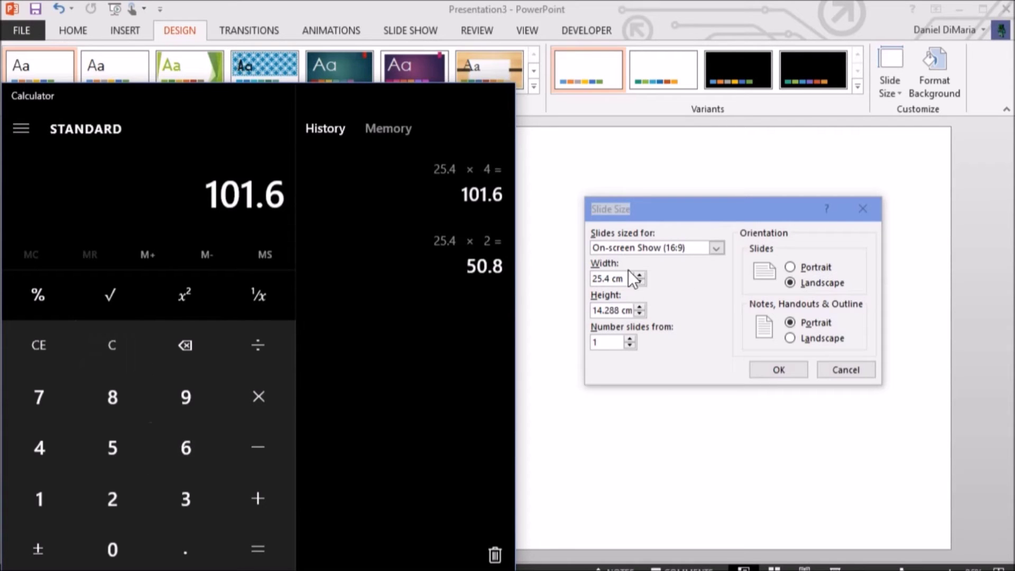
# Set the slide width to 101.6 cm in the Slide Size dialog.
pyautogui.click(595, 280)
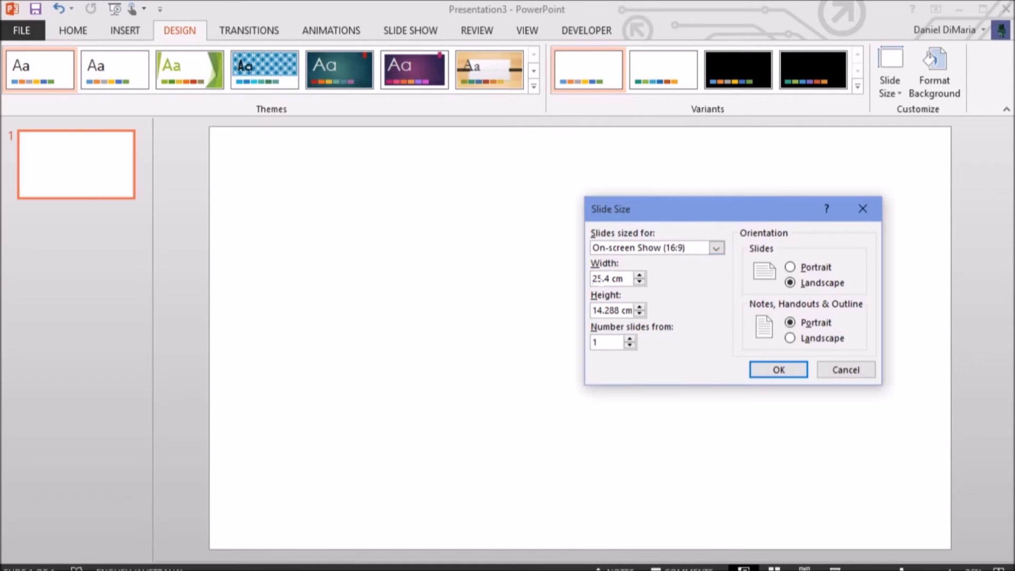
pyautogui.doubleClick(595, 280)
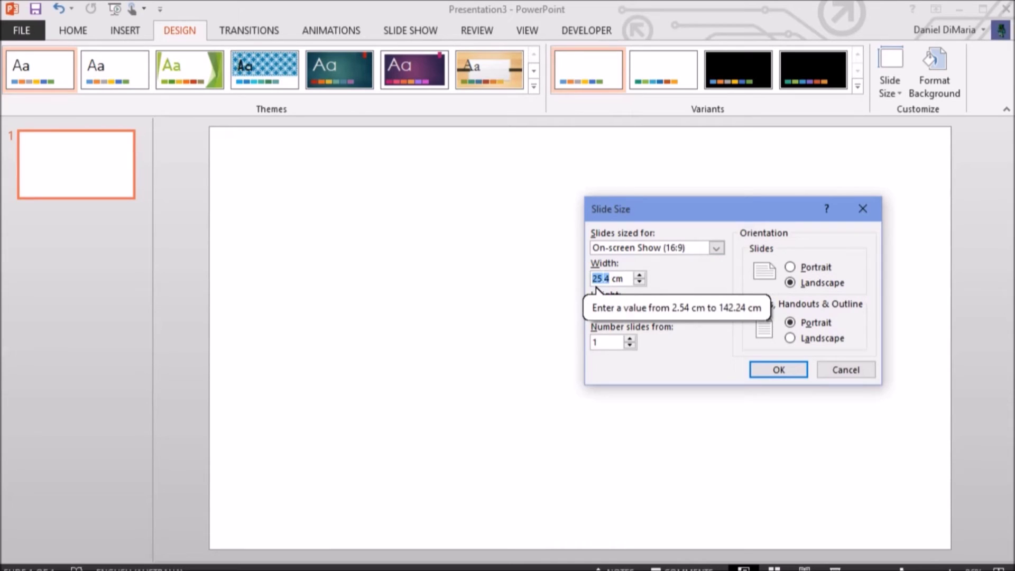
pyautogui.write('101.')
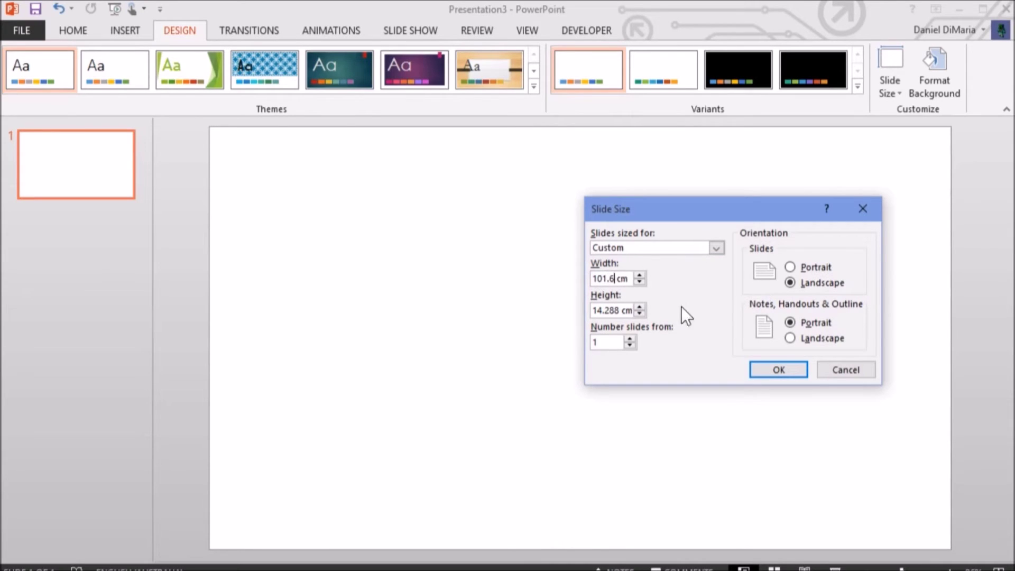
pyautogui.write('6')
# Switch to Calculator and calculate double the slide height by multiplying 14.288 by 2.
pyautogui.moveTo(669, 570)
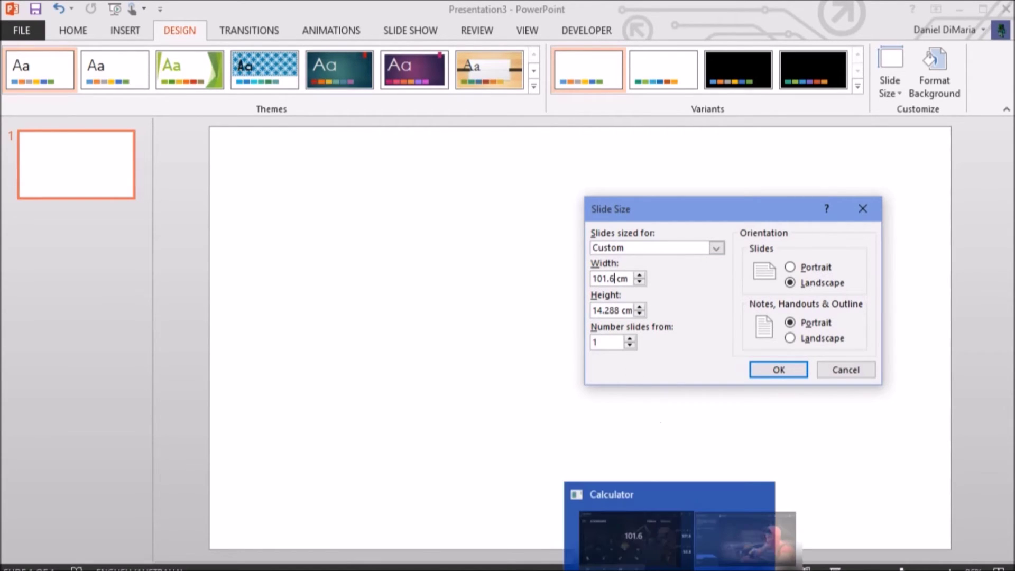
pyautogui.click(629, 534)
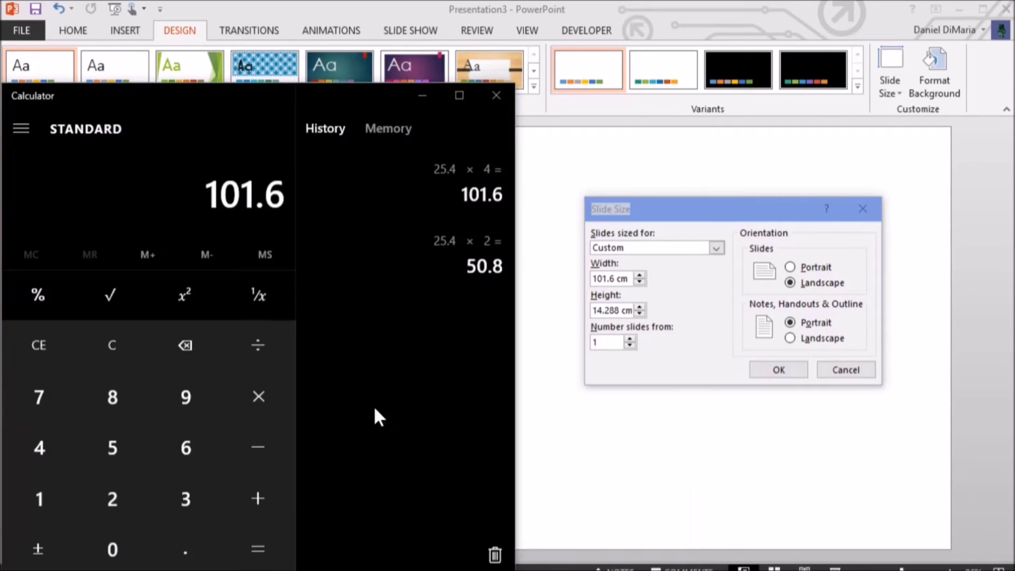
pyautogui.click(100, 362)
pyautogui.write('14')
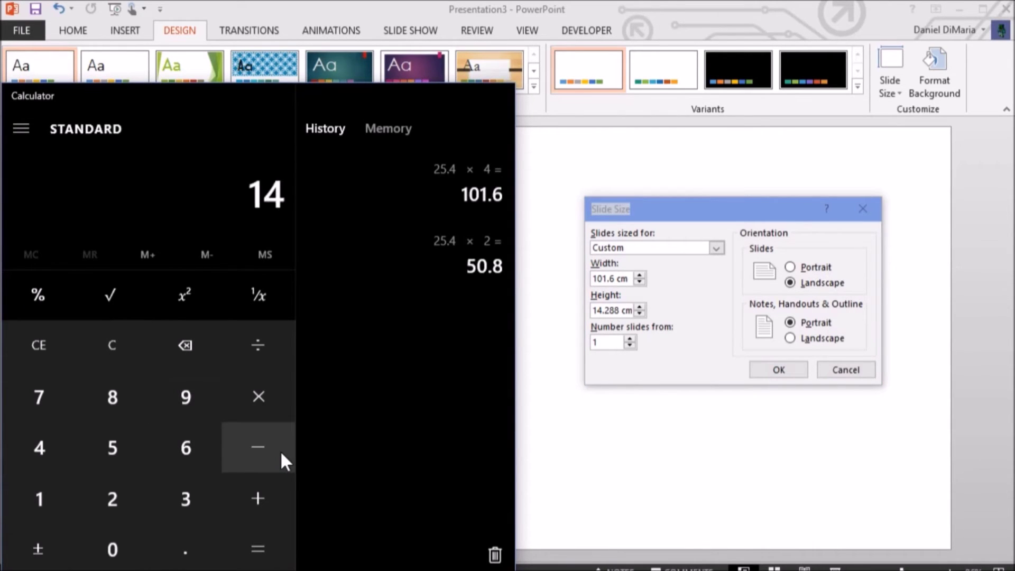
pyautogui.write('.2')
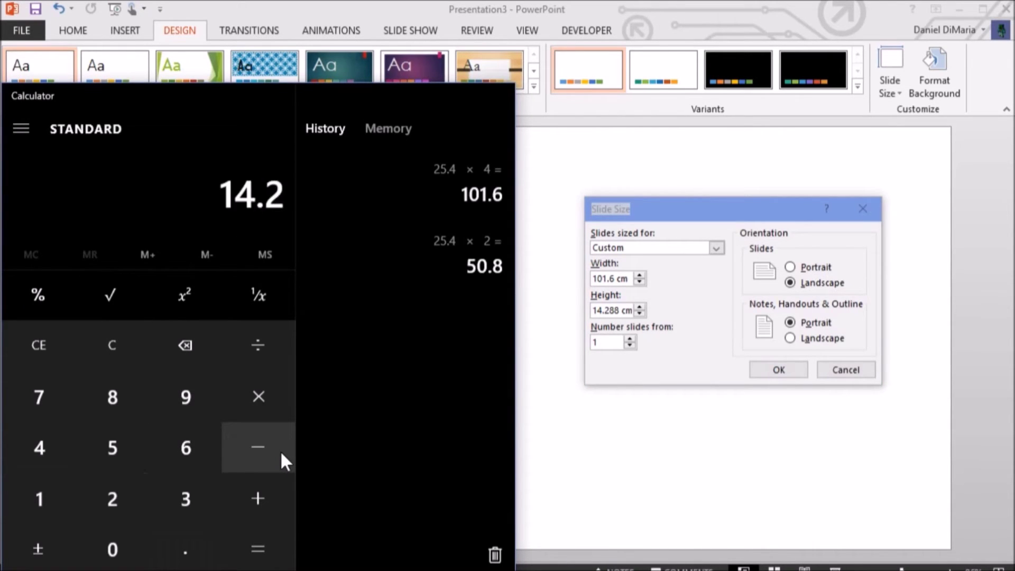
pyautogui.write('88*2')
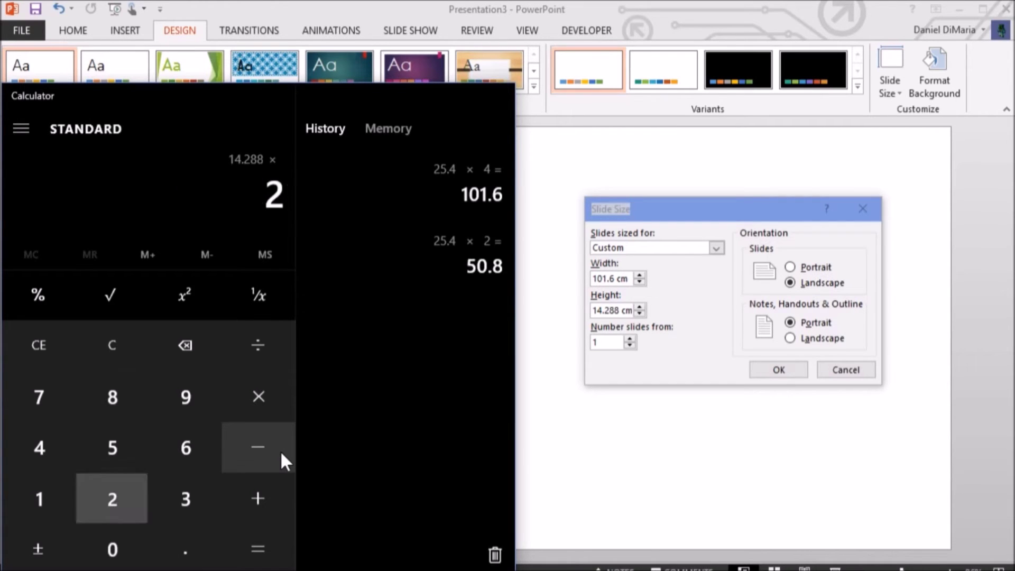
pyautogui.press('Return')
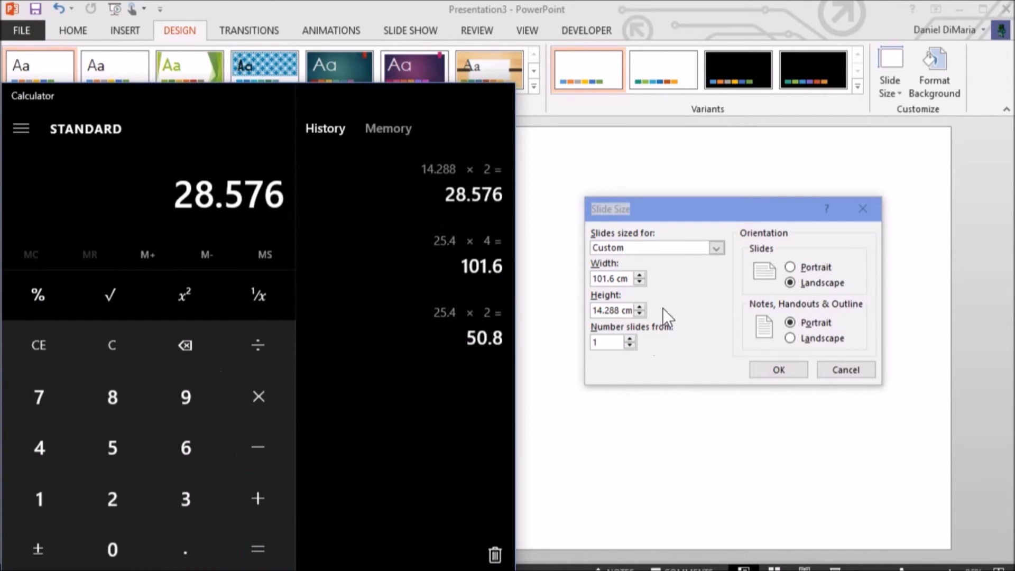
# Calculate four times the slide height by multiplying 14.288 by 4.
pyautogui.click(104, 338)
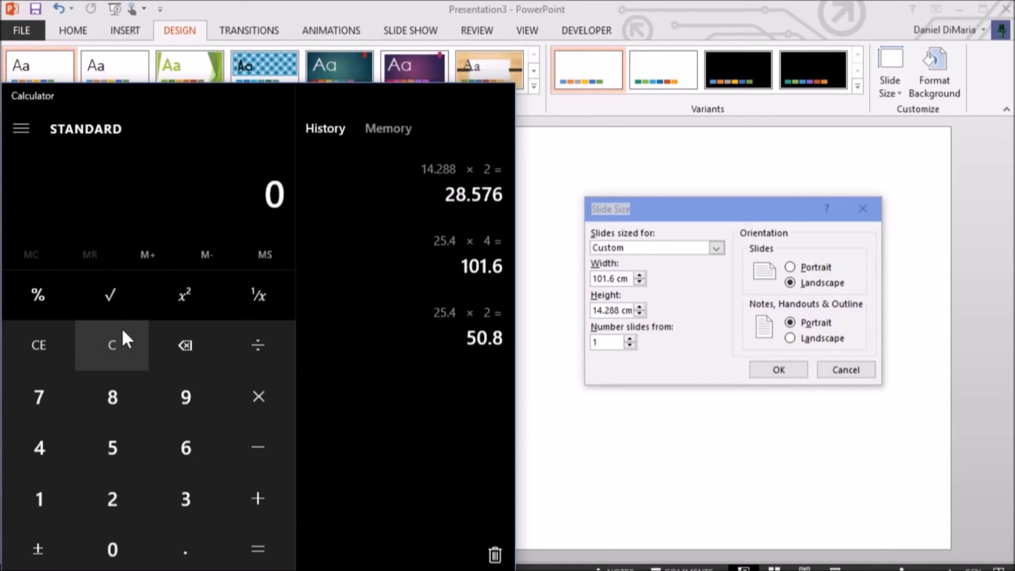
pyautogui.write('14.')
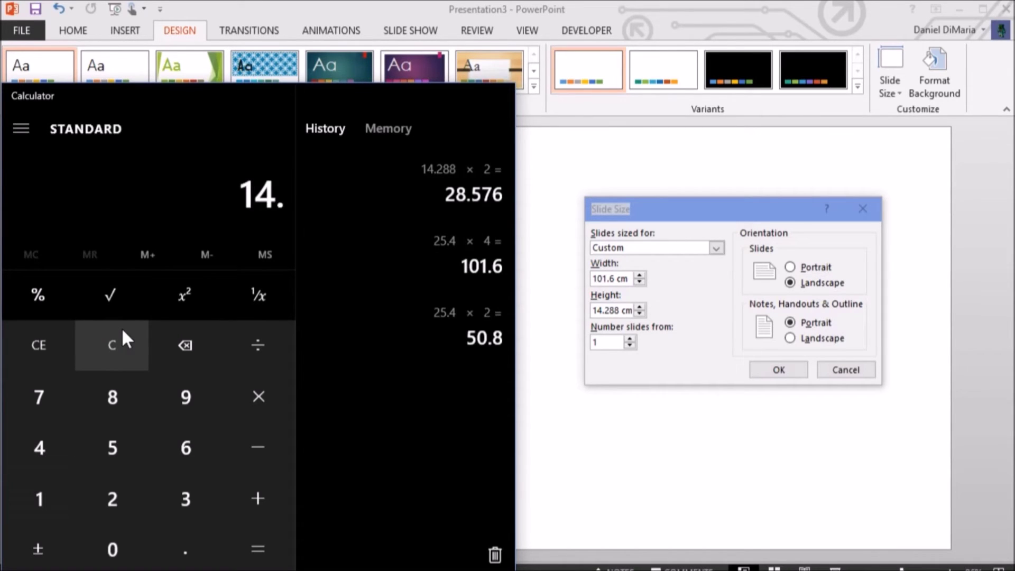
pyautogui.write('288*4')
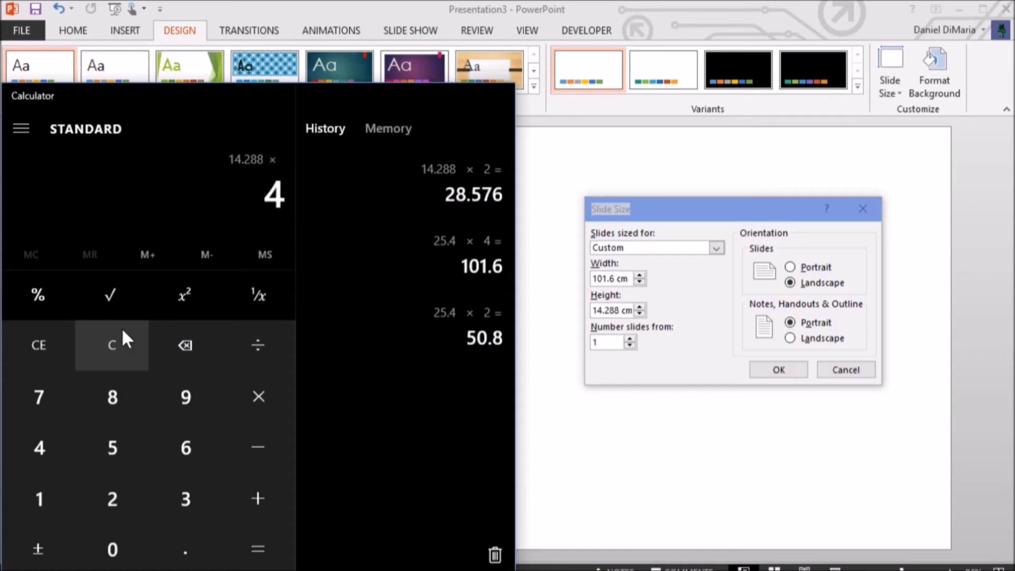
pyautogui.press('Return')
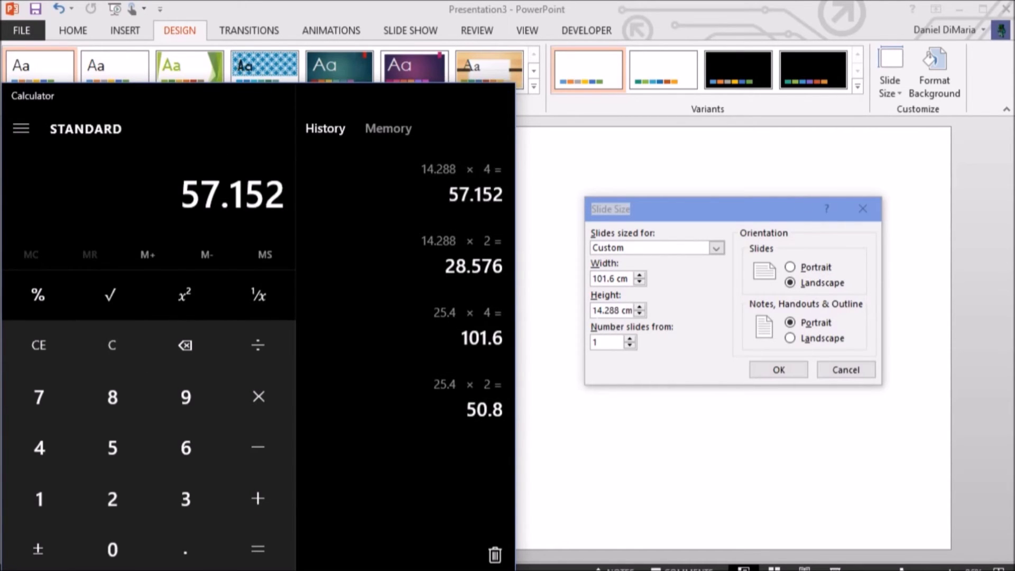
# Set the slide height to 57.152 cm in the Slide Size dialog and apply the custom size.
pyautogui.click(641, 317)
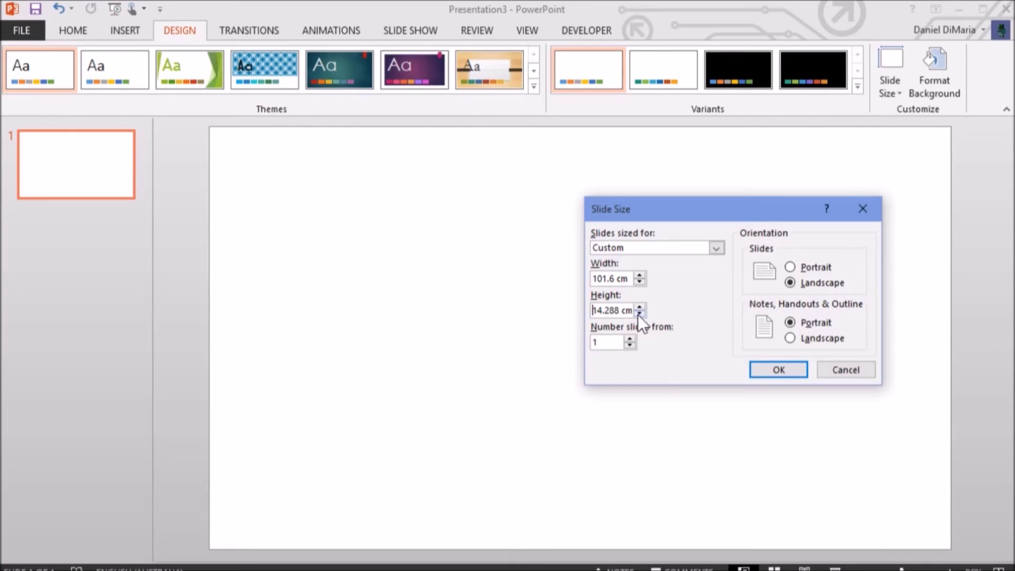
pyautogui.doubleClick(597, 311)
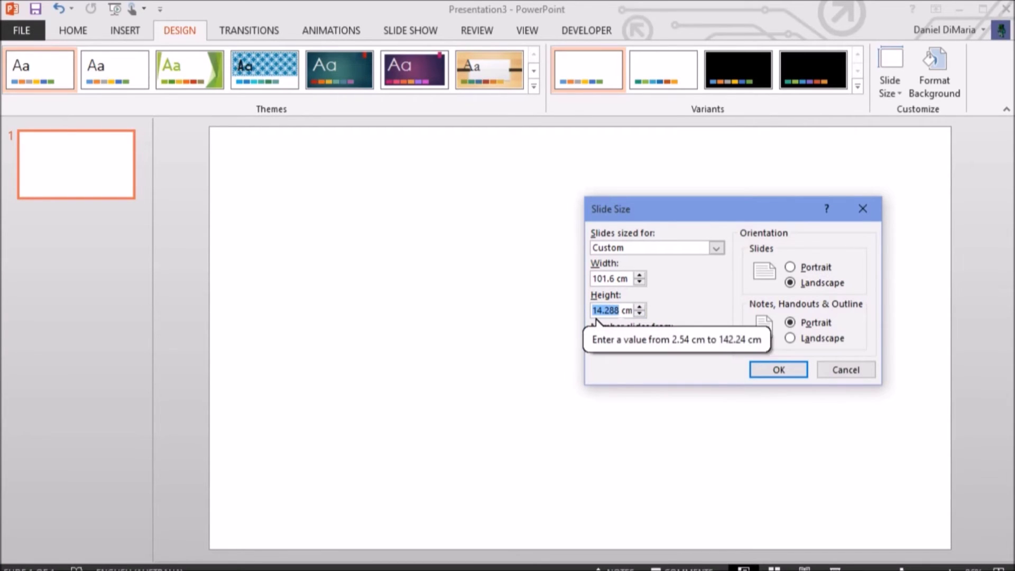
pyautogui.press('BackSpace')
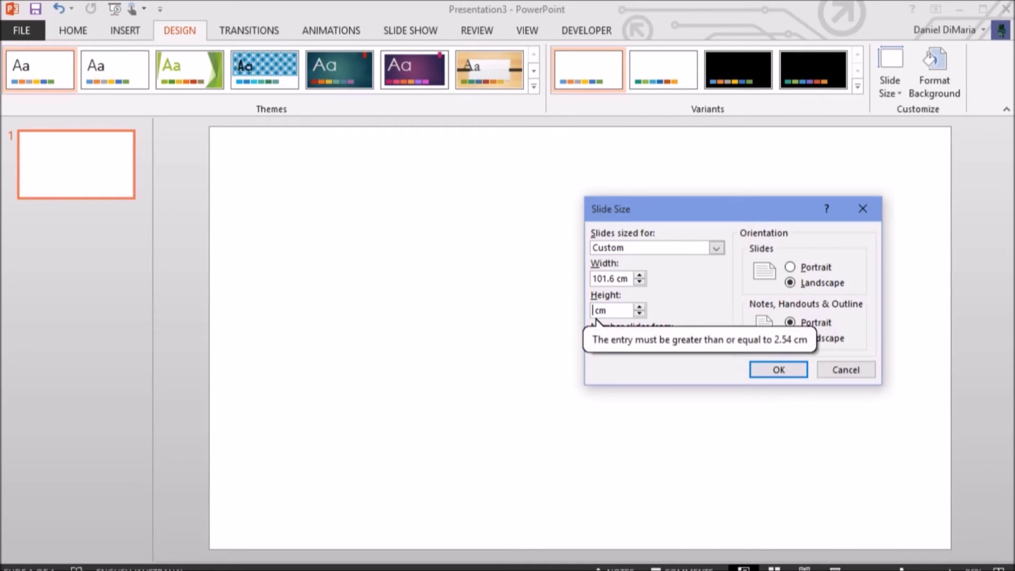
pyautogui.moveTo(605, 568)
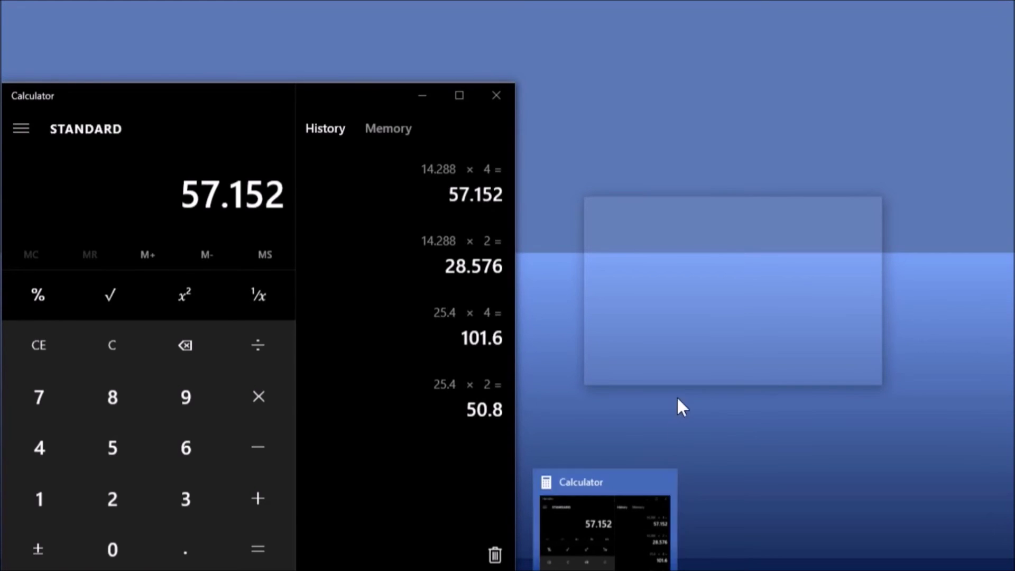
pyautogui.write('57.1')
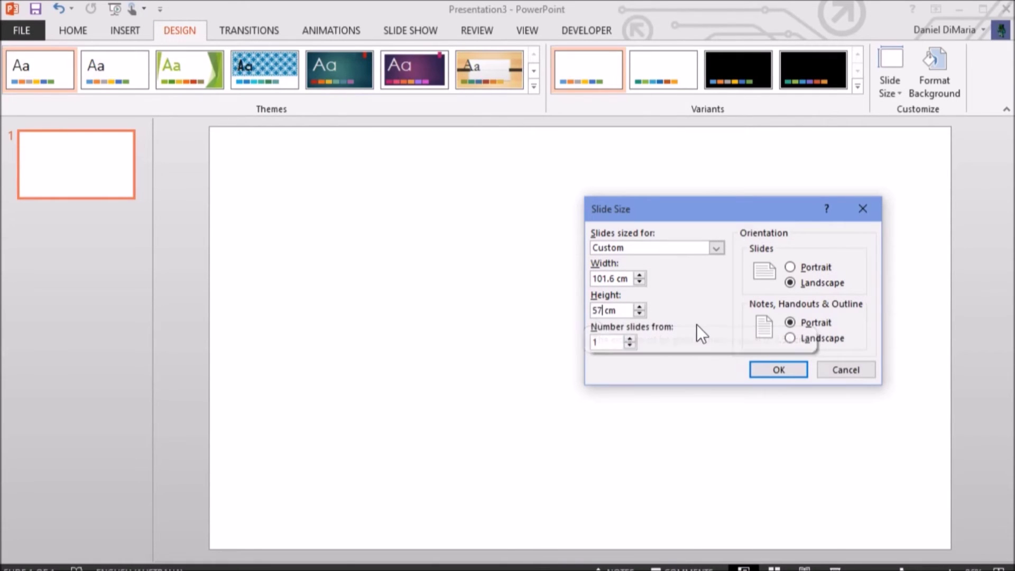
pyautogui.write('5')
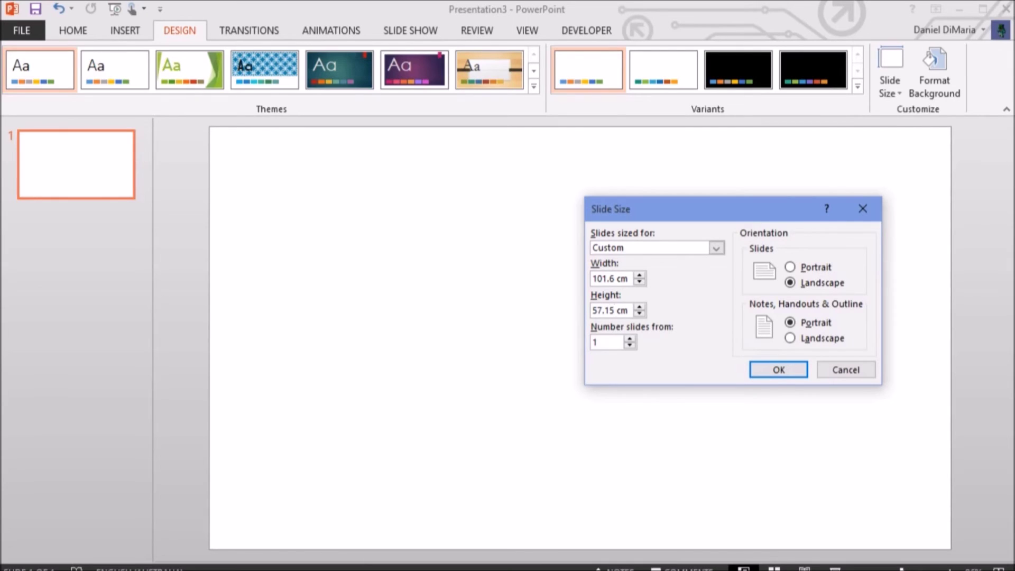
pyautogui.write('2')
pyautogui.click(770, 364)
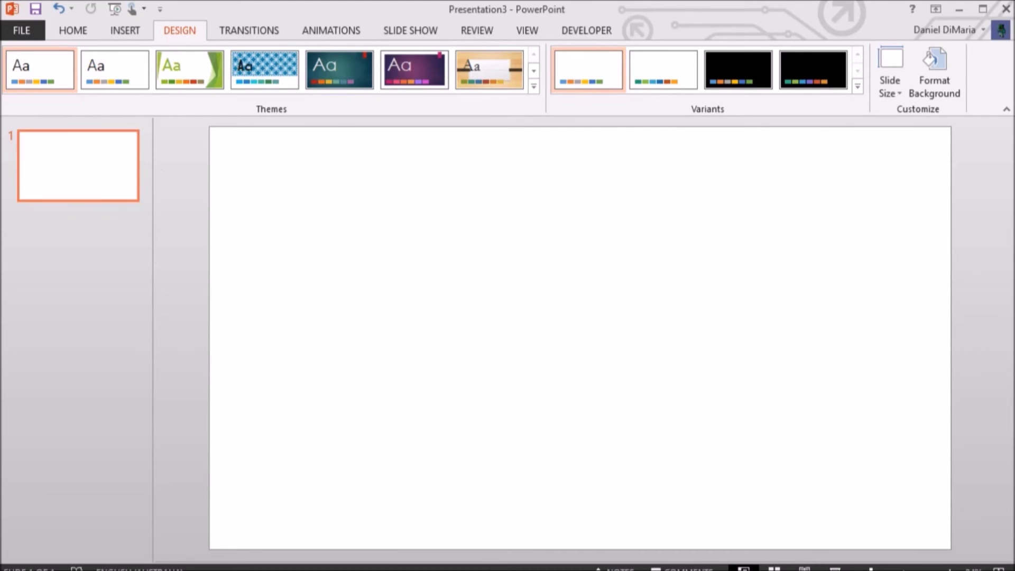
pyautogui.click(123, 29)
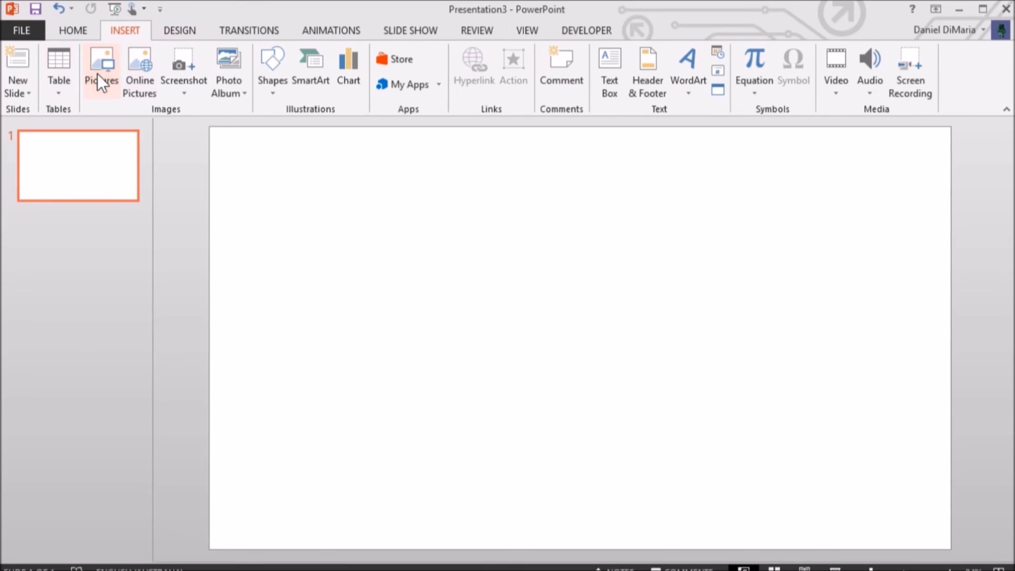
pyautogui.click(104, 80)
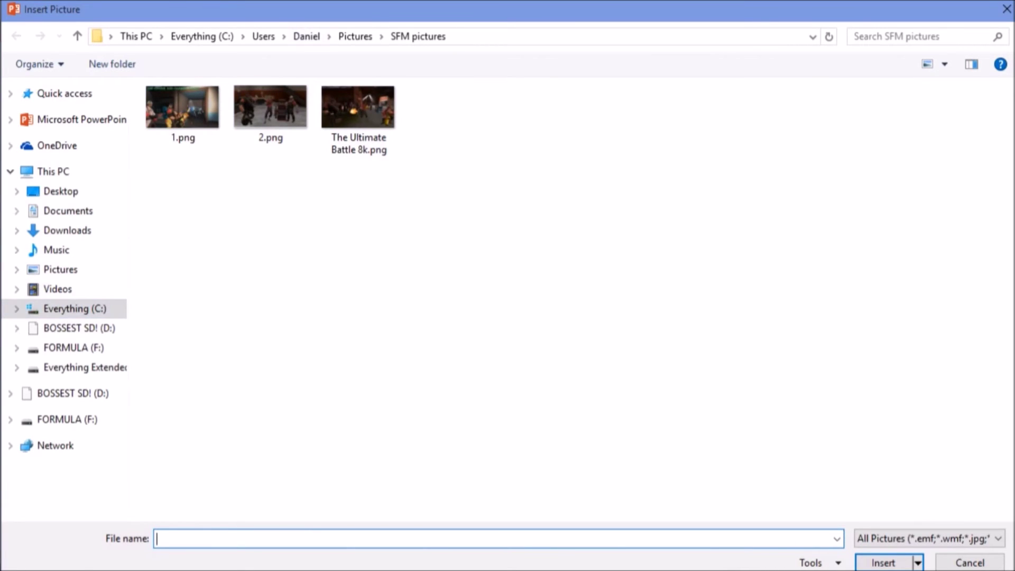
pyautogui.click(1005, 9)
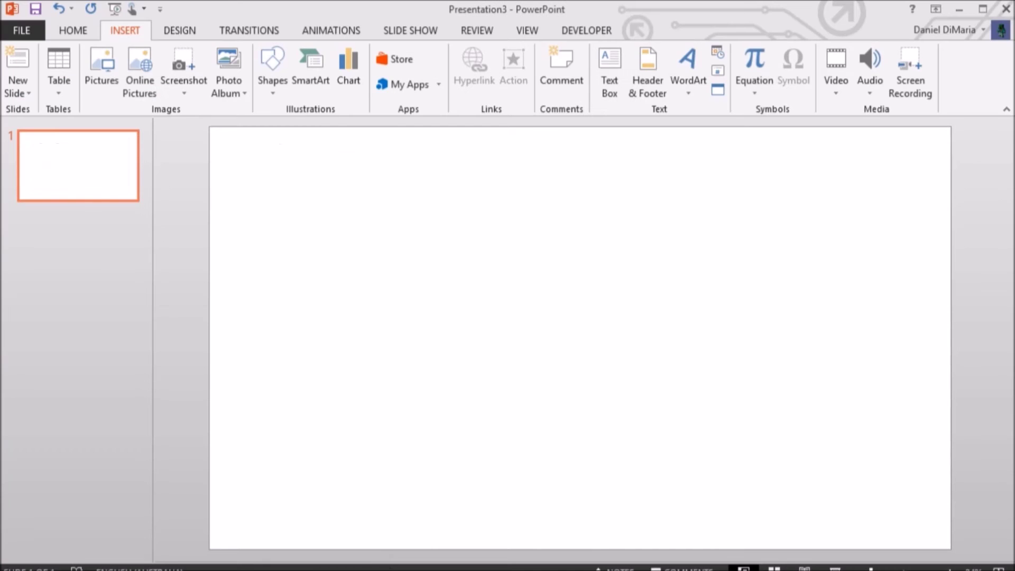
# Switch to the renders folder in File Explorer and copy poster.png.
pyautogui.moveTo(210, 570)
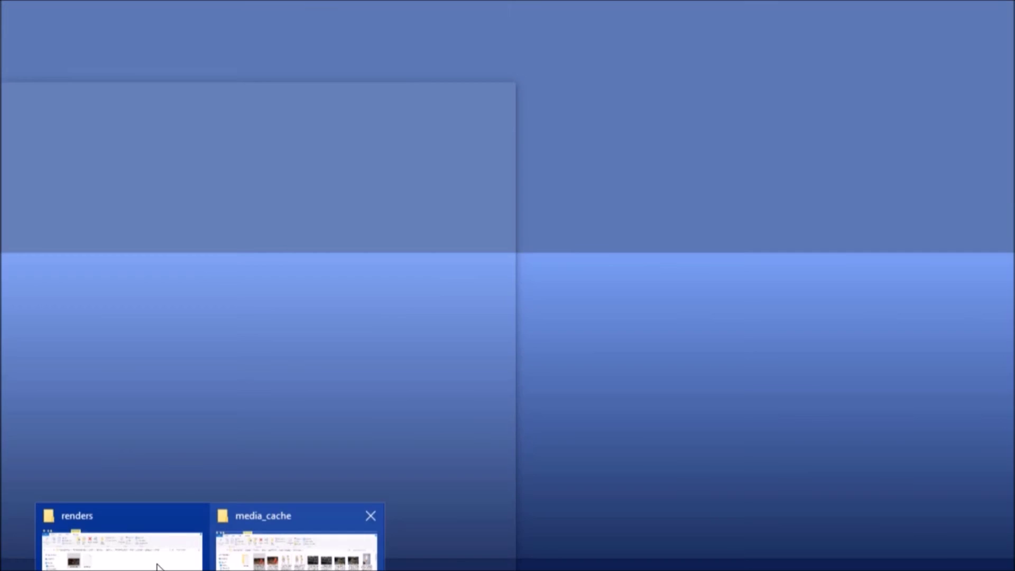
pyautogui.click(121, 544)
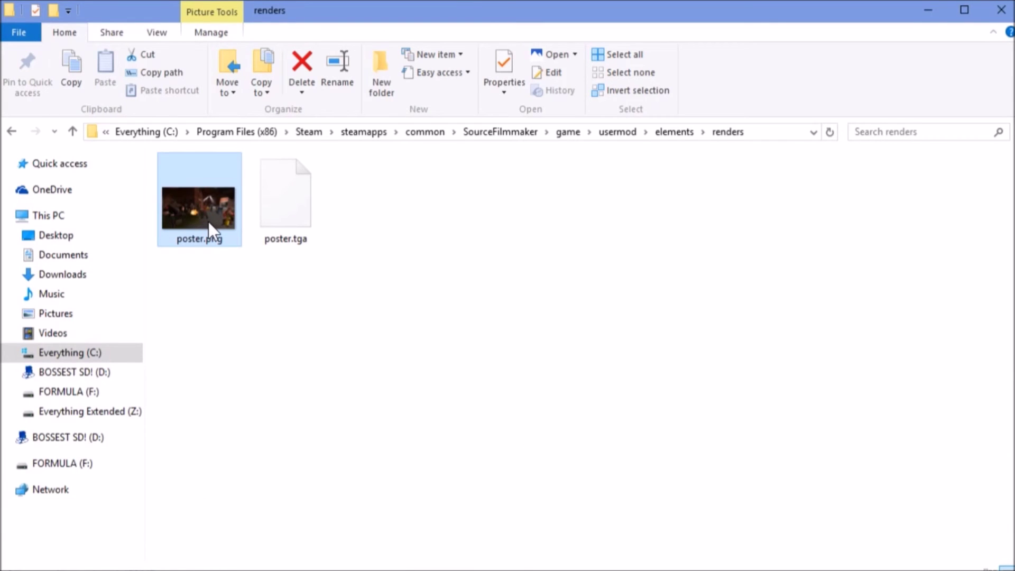
pyautogui.hotkey('ctrl', 'c')
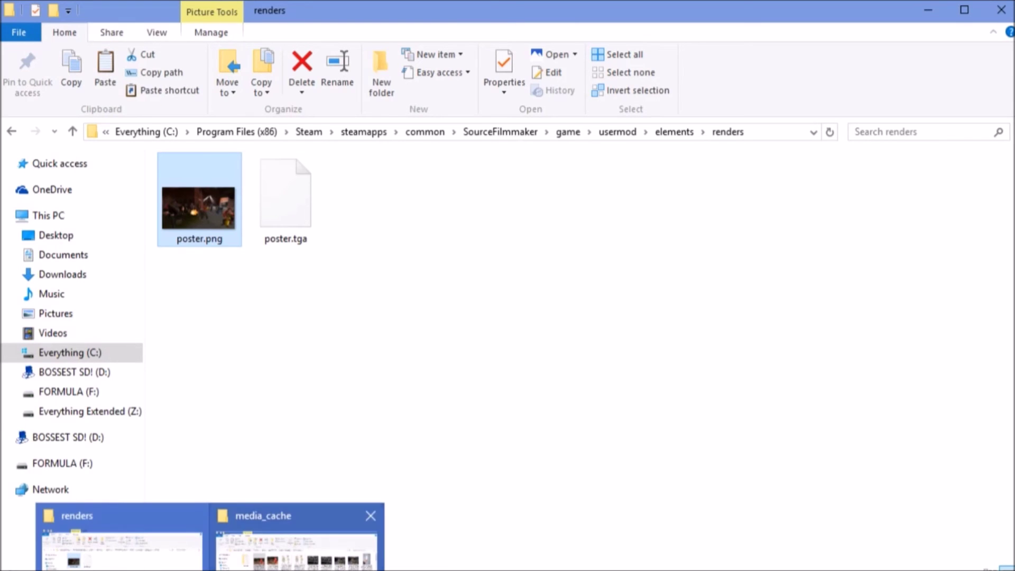
# Switch back to Presentation3 in PowerPoint and paste the copied poster.png image onto the blank slide.
pyautogui.moveTo(368, 570)
pyautogui.click(603, 548)
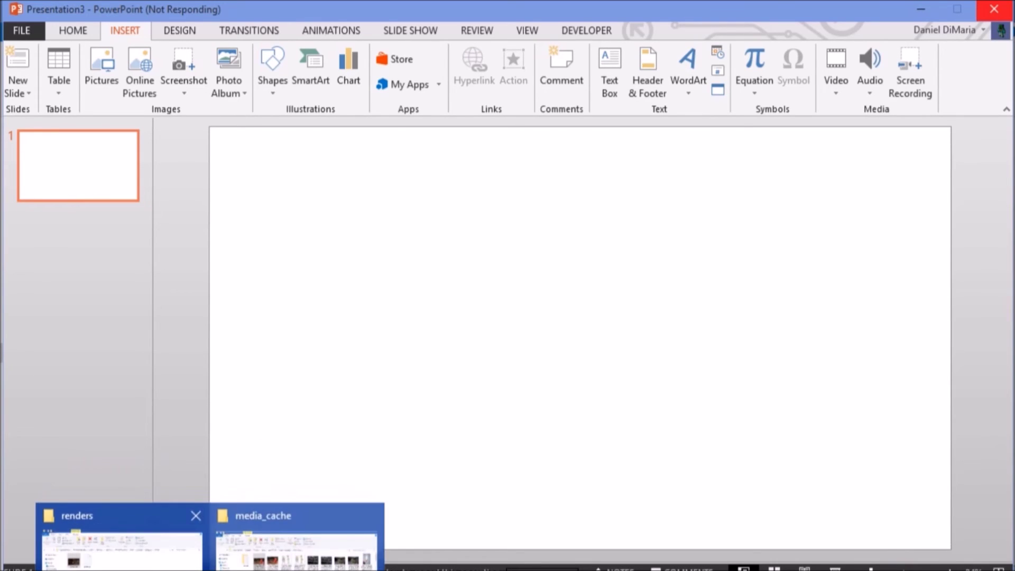
pyautogui.click(189, 450)
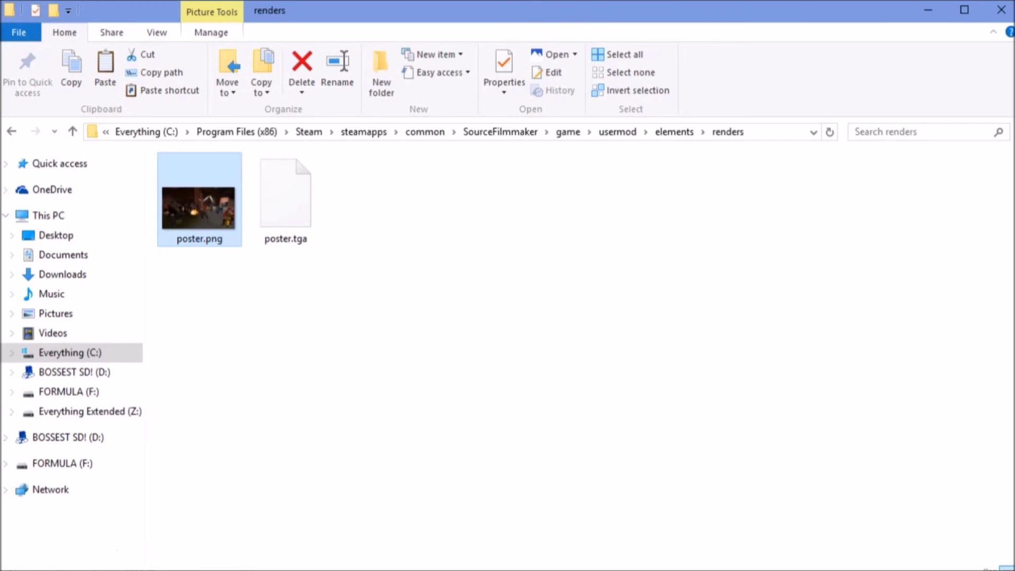
pyautogui.moveTo(291, 570)
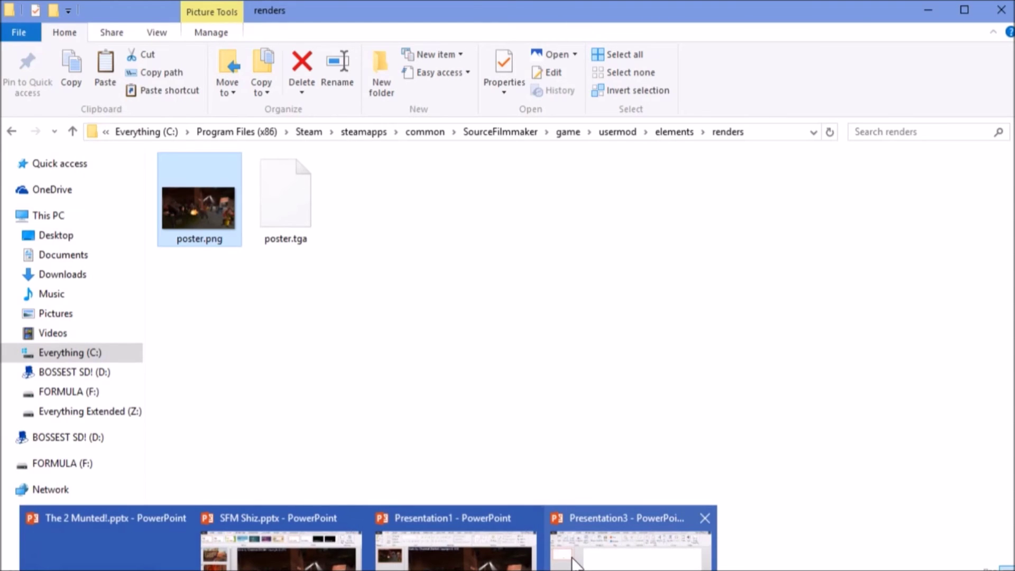
pyautogui.click(569, 550)
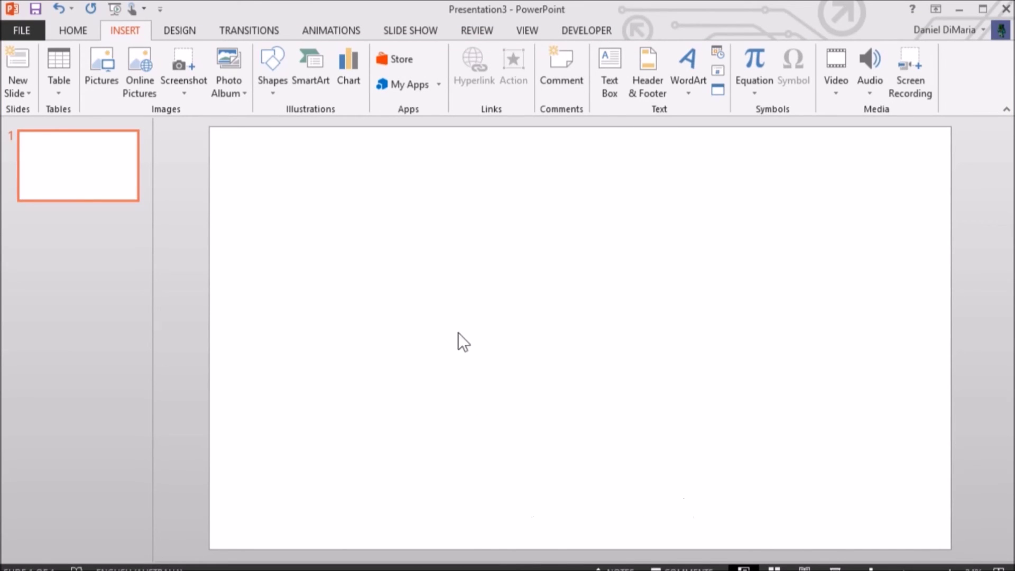
pyautogui.hotkey('ctrl', 'v')
# Move the pasted picture so it lines up with the slide edges and covers the whole slide, and deselect it.
pyautogui.moveTo(616, 288); pyautogui.dragTo(394, 220)
pyautogui.moveTo(389, 258); pyautogui.dragTo(413, 274)
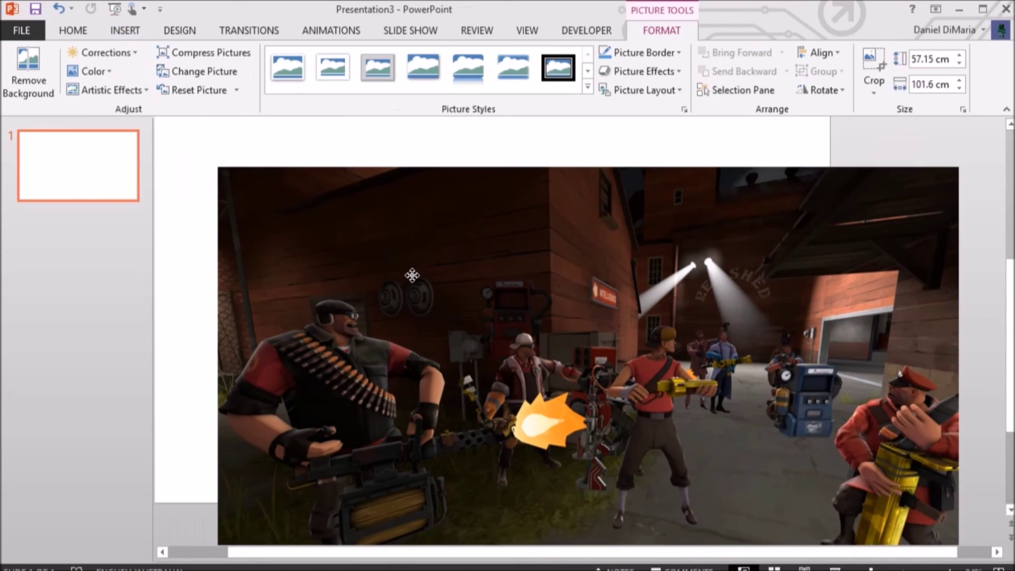
pyautogui.moveTo(805, 384); pyautogui.dragTo(770, 443)
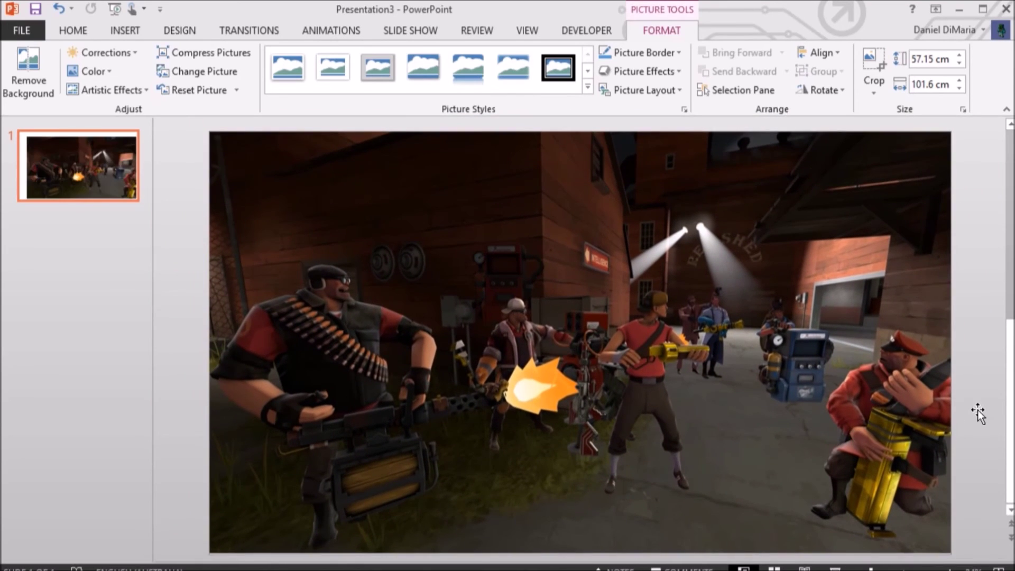
pyautogui.click(119, 293)
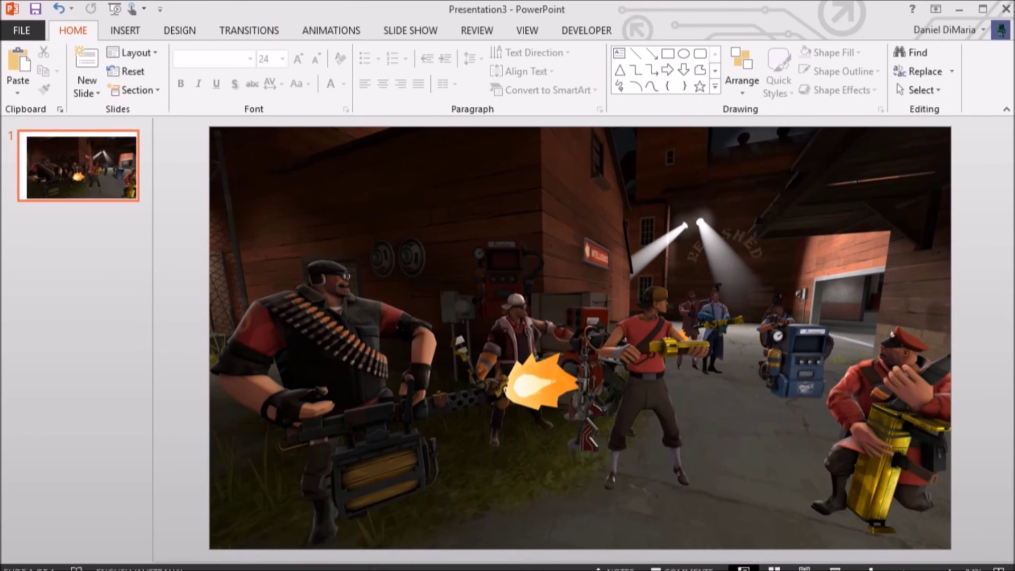
# Delete the picture from the slide.
pyautogui.click(549, 289)
pyautogui.press('Delete')
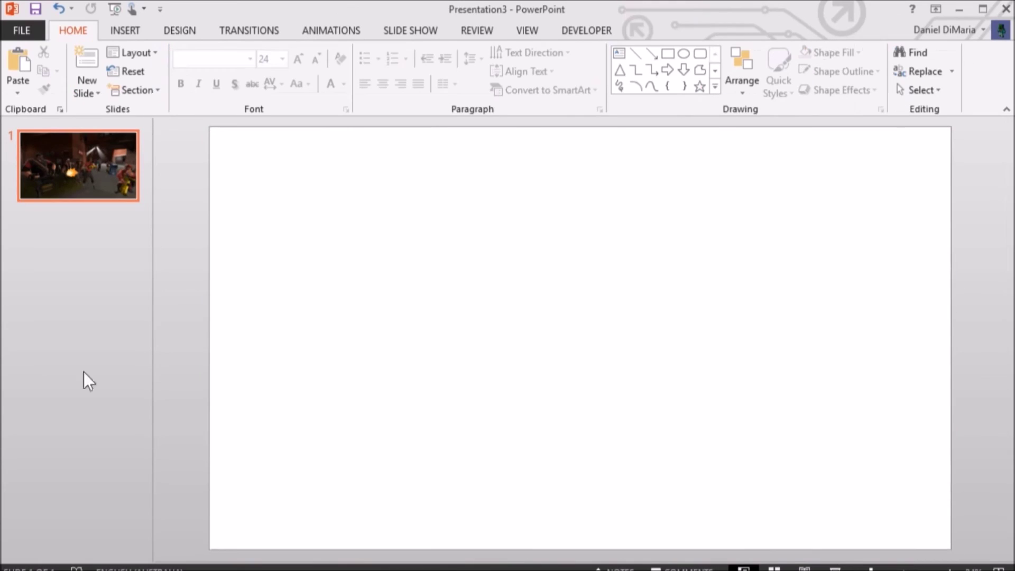